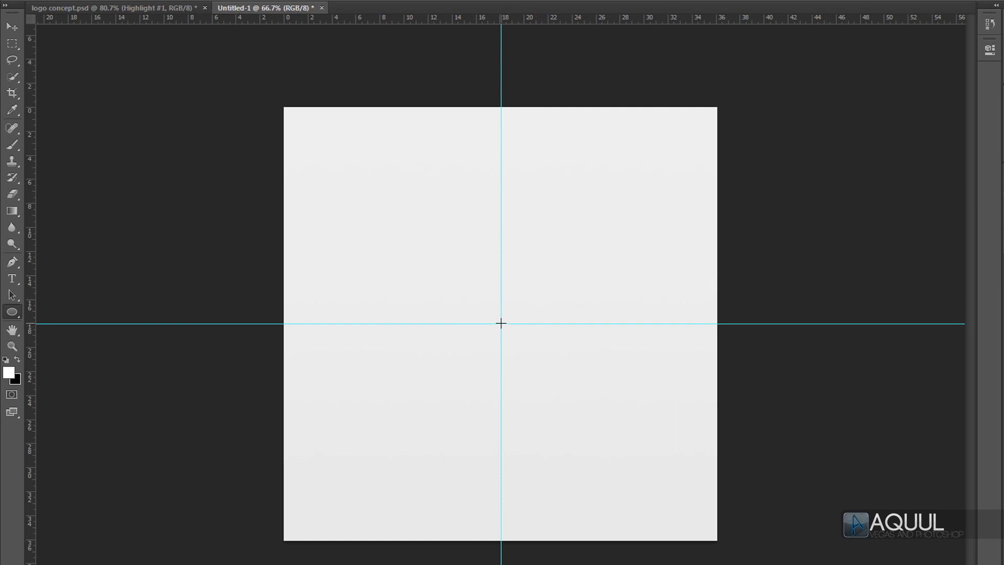
Draw a circle about 972 px in diameter centred on the guide intersection and fill it dark gray
left_click_drag(501, 324, 762, 119)
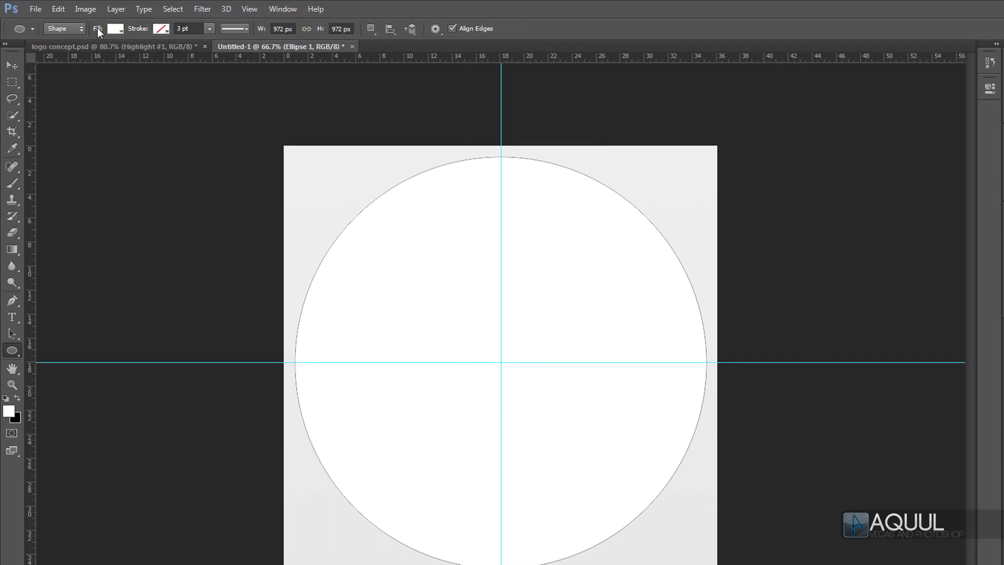
left_click(113, 30)
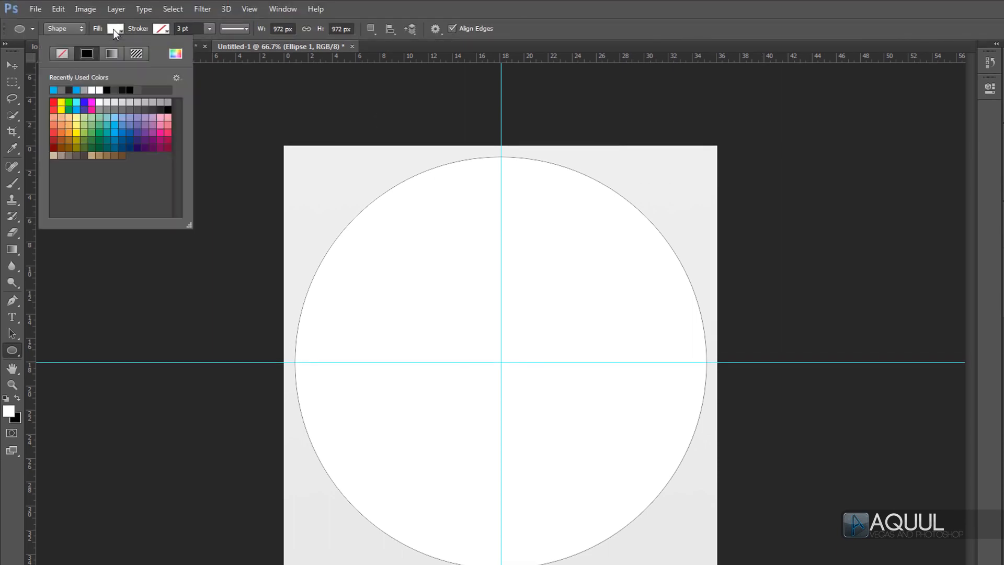
left_click(152, 109)
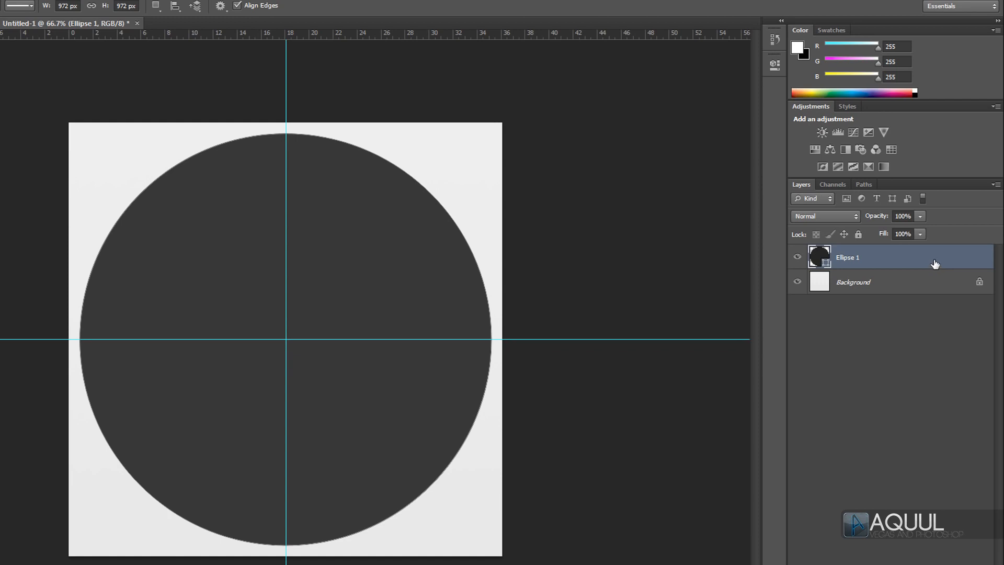
Duplicate the Ellipse 1 layer in the same document, keeping the name Ellipse 1 copy
right_click(934, 262)
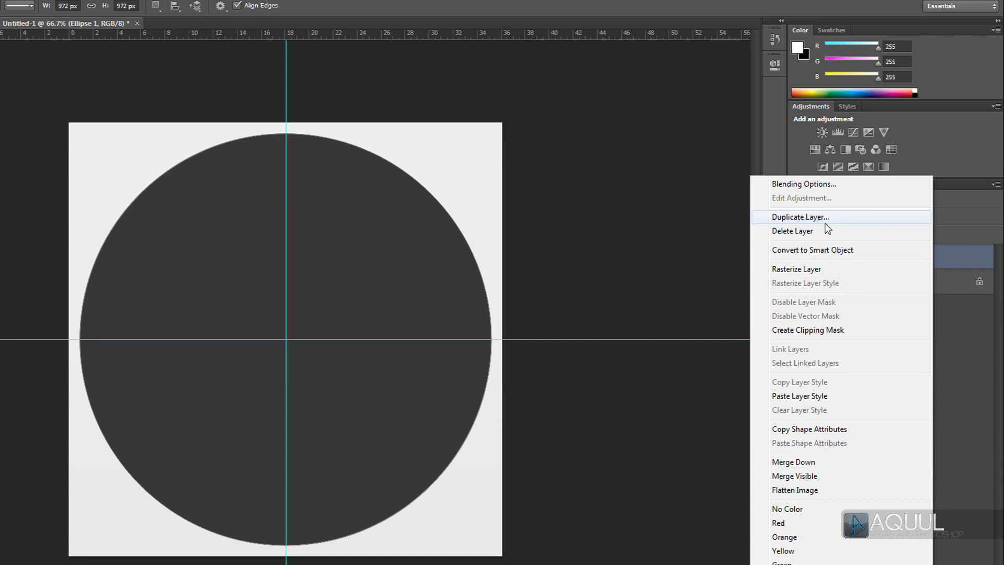
left_click(826, 224)
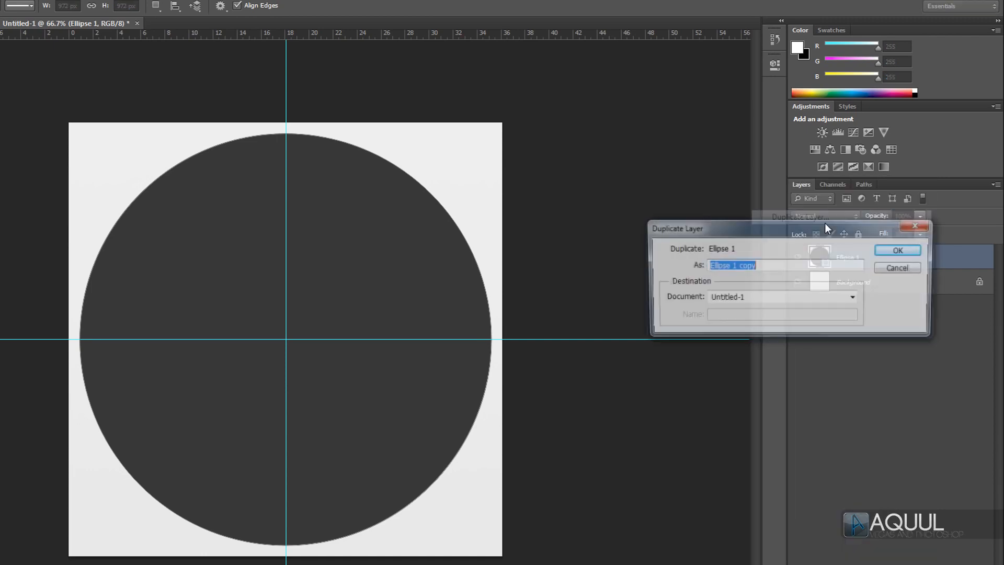
left_click(900, 250)
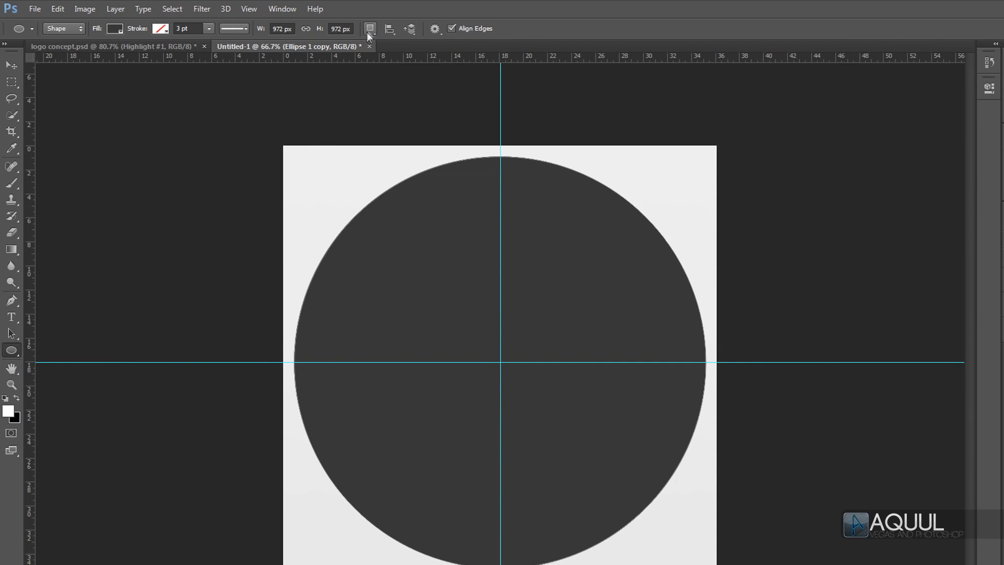
Subtract a slightly smaller concentric circle from the duplicated ellipse to form an outer ring, and fill the ring medium gray
left_click(374, 32)
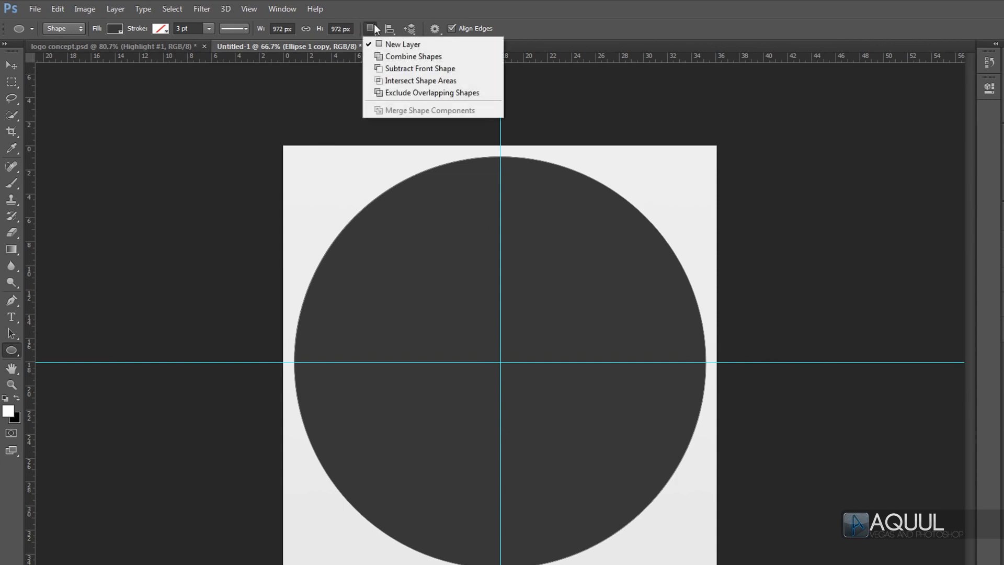
left_click(471, 70)
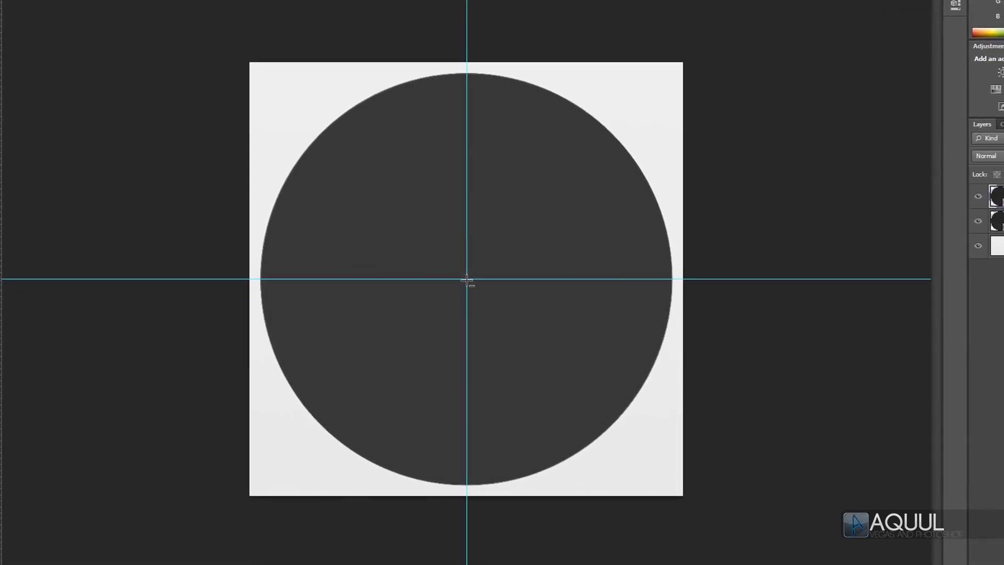
mouse_move(467, 281)
left_mouse_down()
mouse_move(606, 187)
mouse_move(694, 95)
left_mouse_up()
key("shift")
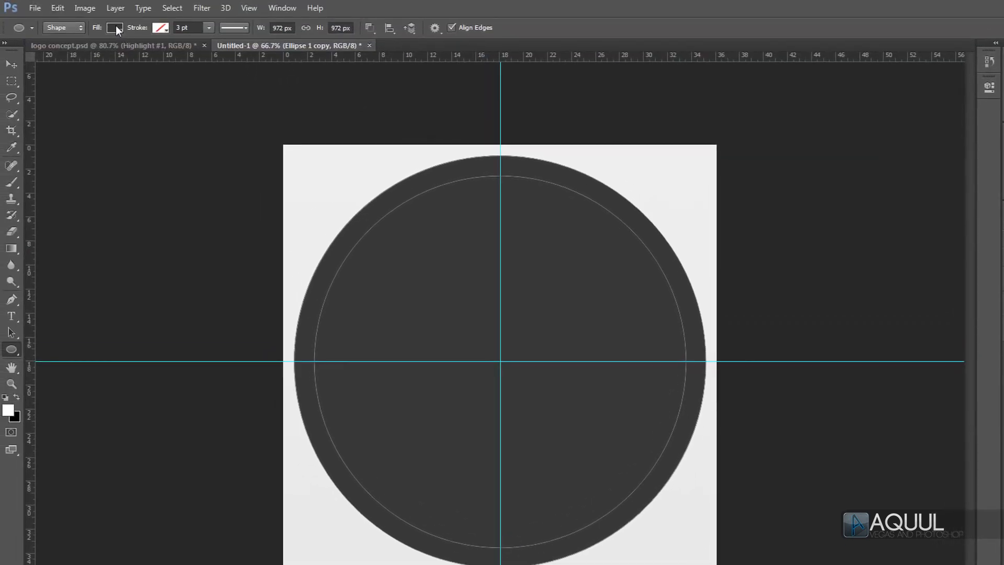
left_click(116, 27)
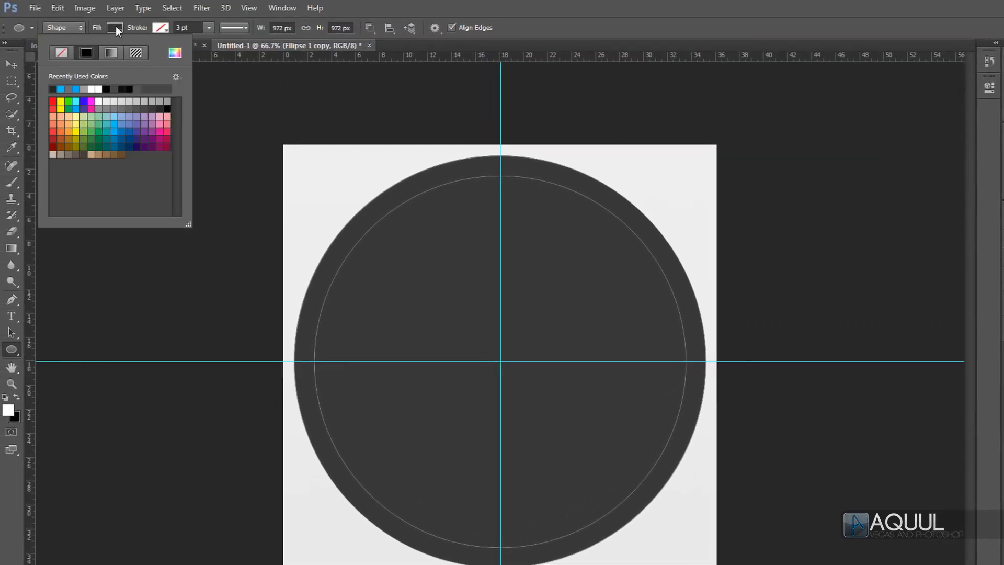
left_click(110, 107)
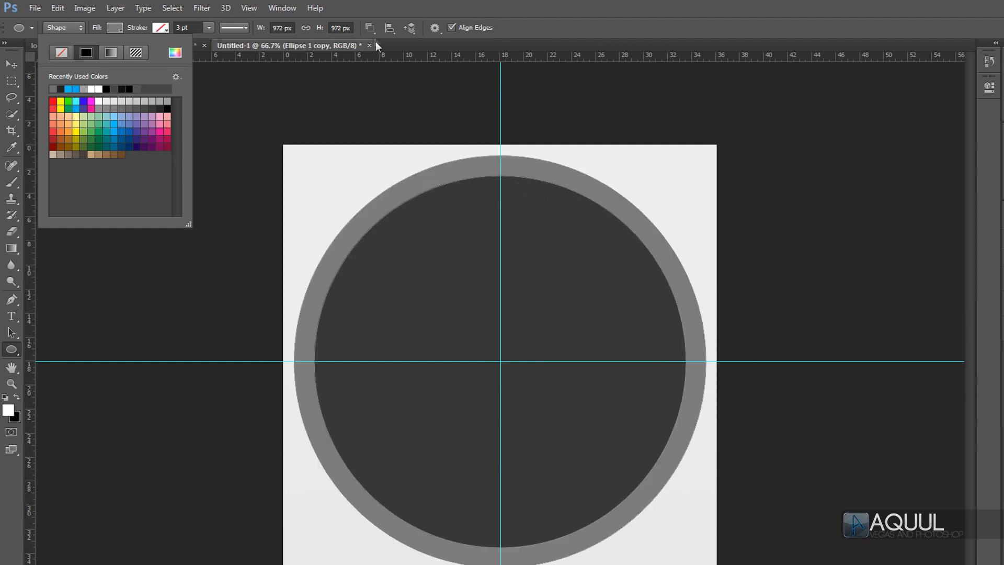
Draw a circle about 27.6 cm in diameter on a new shape layer, centred on the guide intersection inside the ring
left_click(370, 28)
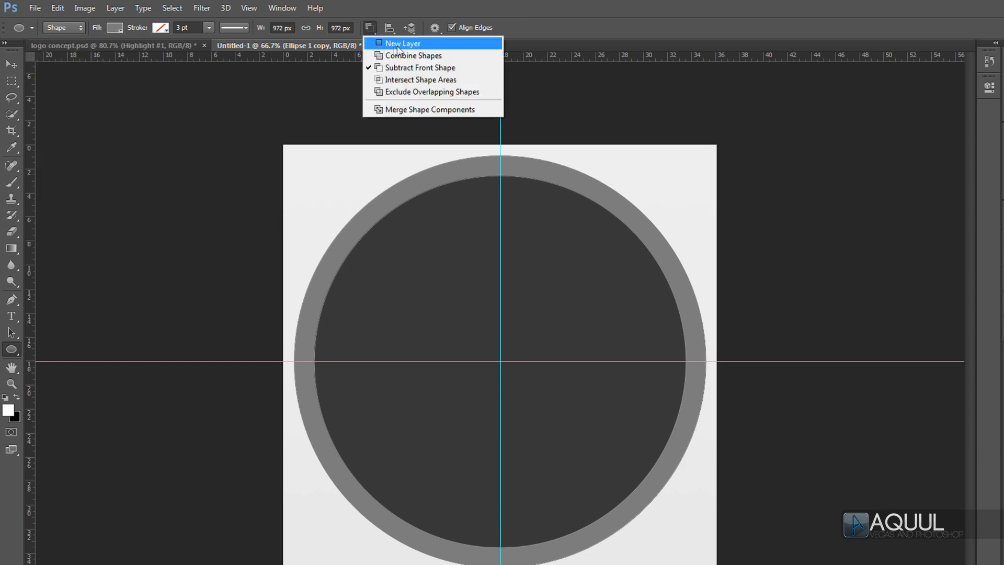
left_click(433, 46)
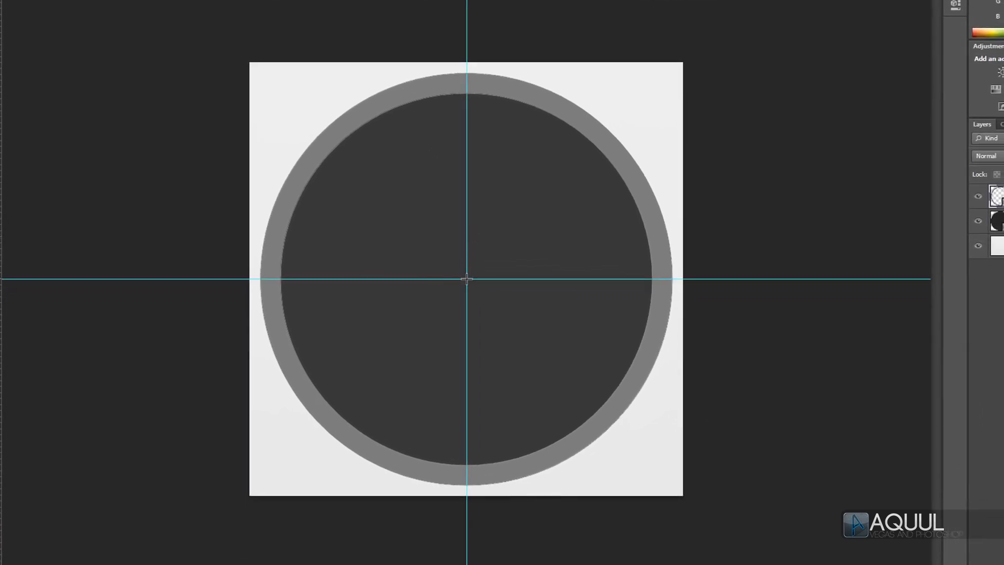
left_click_drag(467, 279, 735, 113)
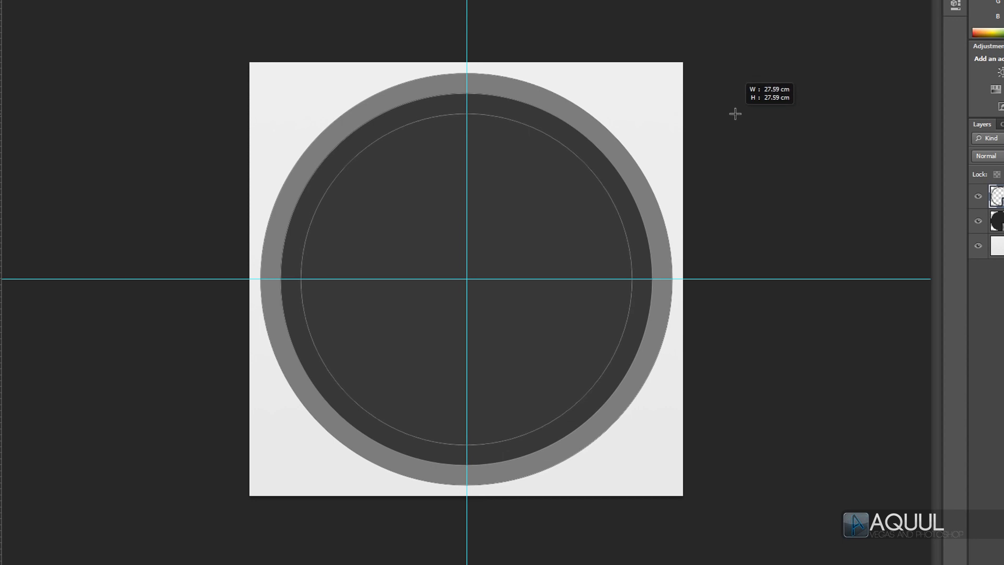
left_click_drag(735, 113, 735, 113)
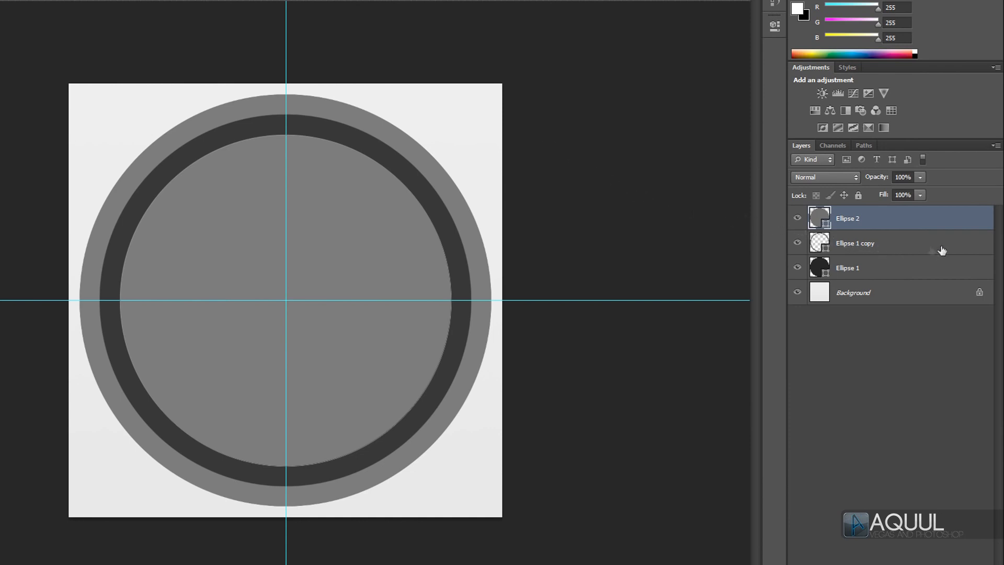
Enable Inner Shadow, Gradient Overlay and Drop Shadow in the layer style of the outer ring, Ellipse 1 copy
left_click(901, 250)
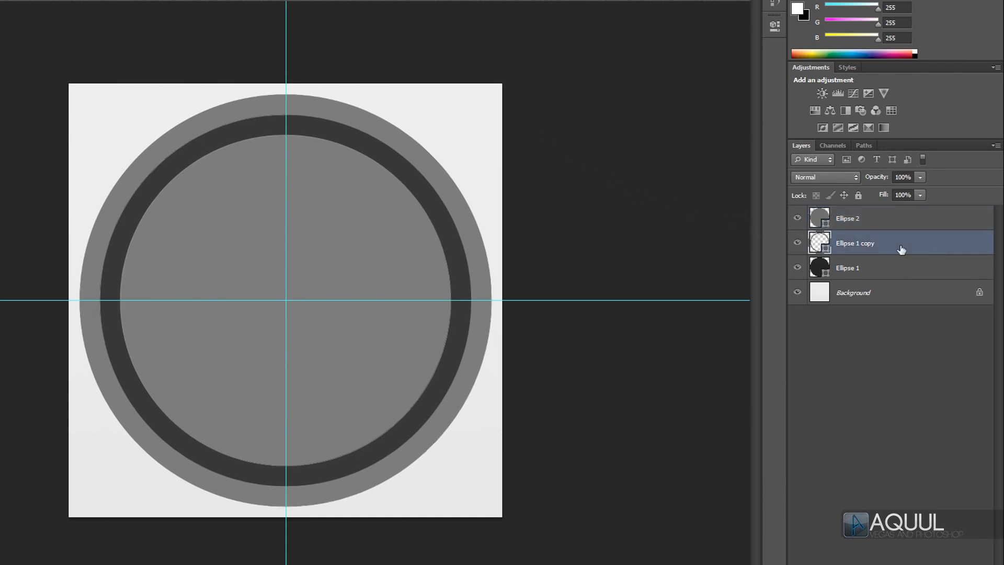
double_click(946, 246)
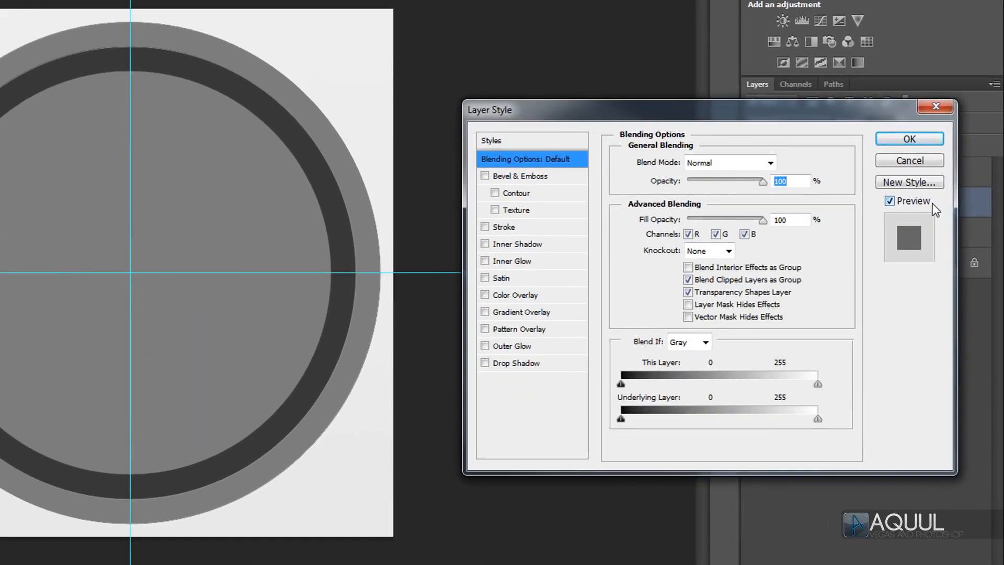
left_click(485, 246)
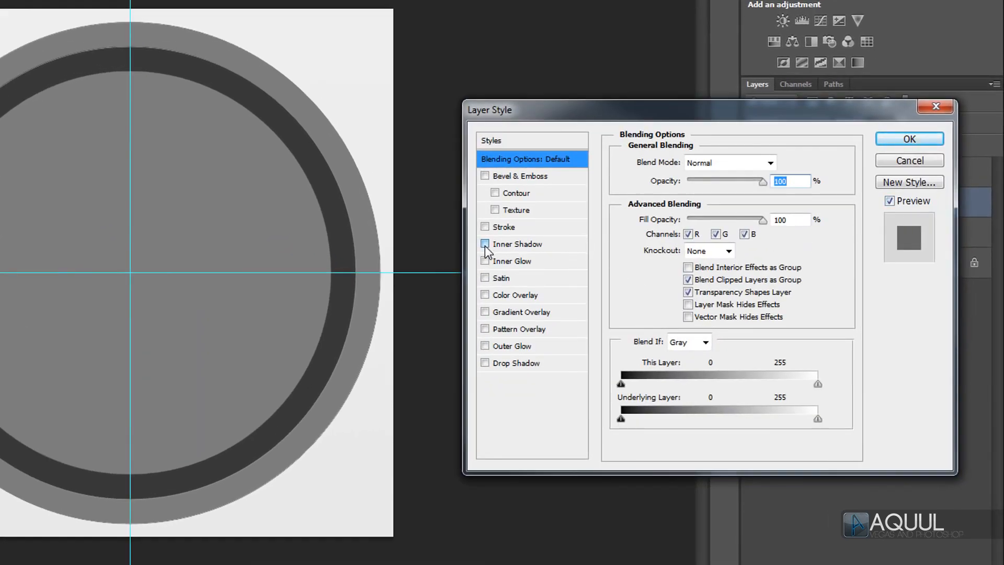
left_click(485, 312)
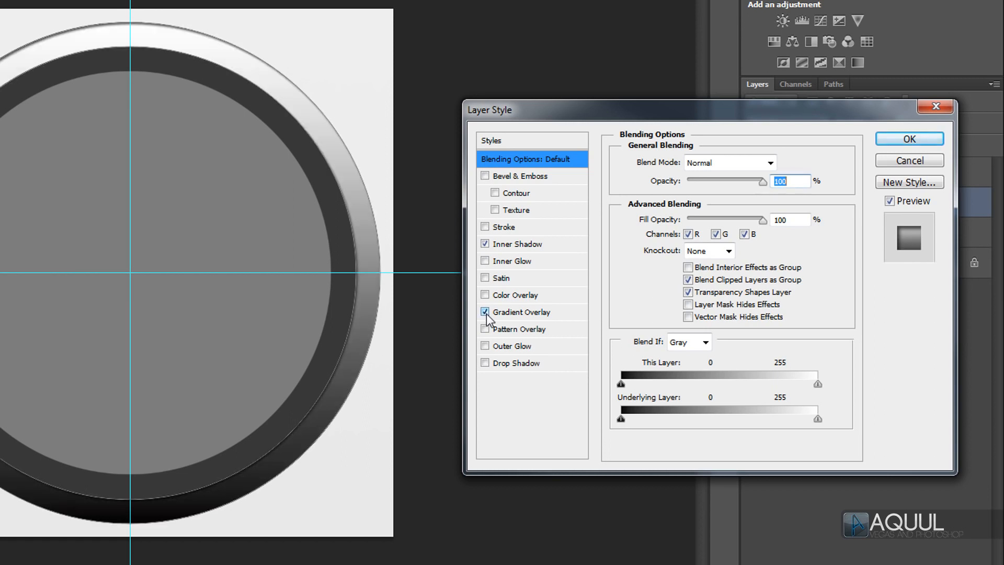
left_click(486, 363)
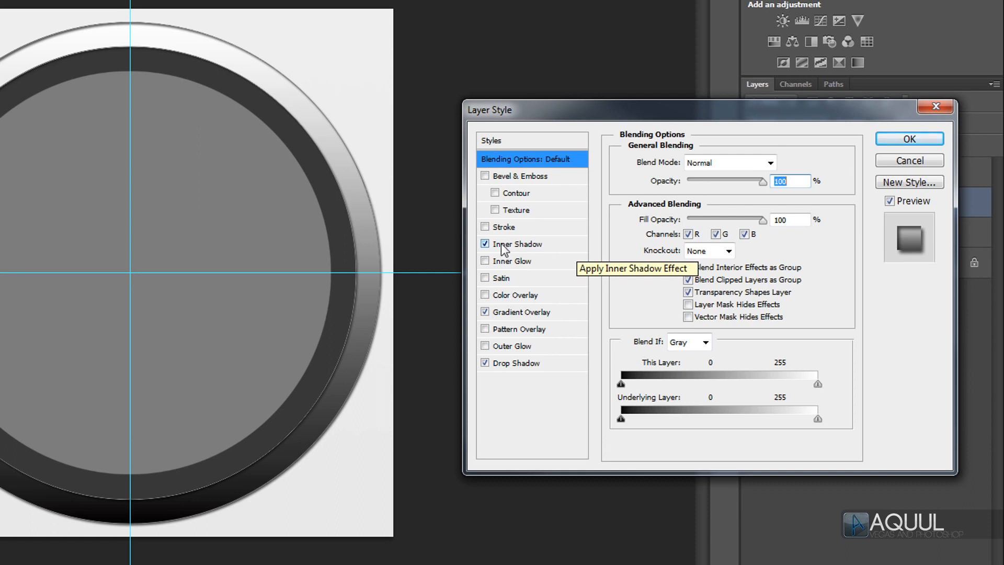
Set the ring's Inner Shadow to Normal blend mode, white color and 100% opacity, with distance and size at 5 px
left_click(529, 247)
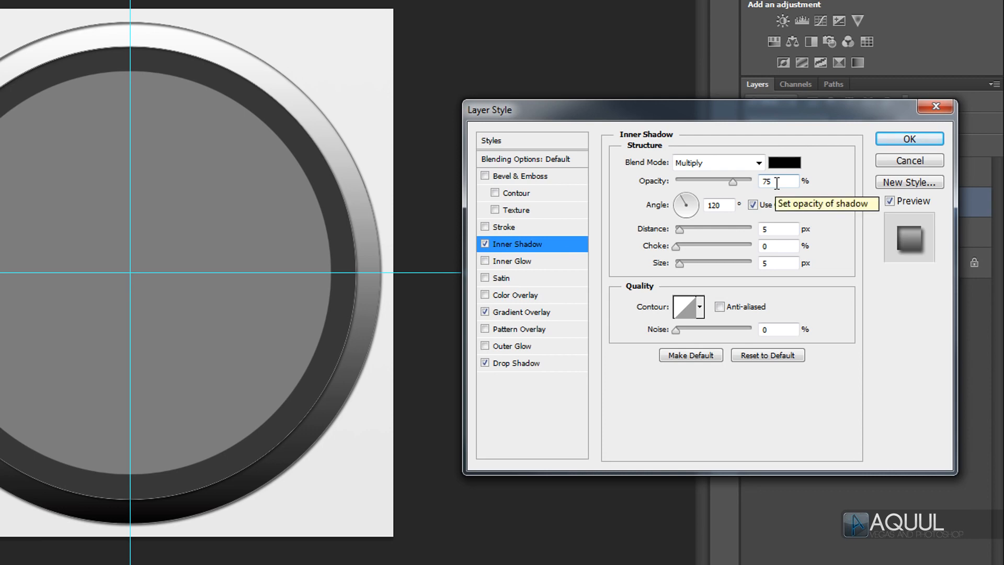
left_click(759, 162)
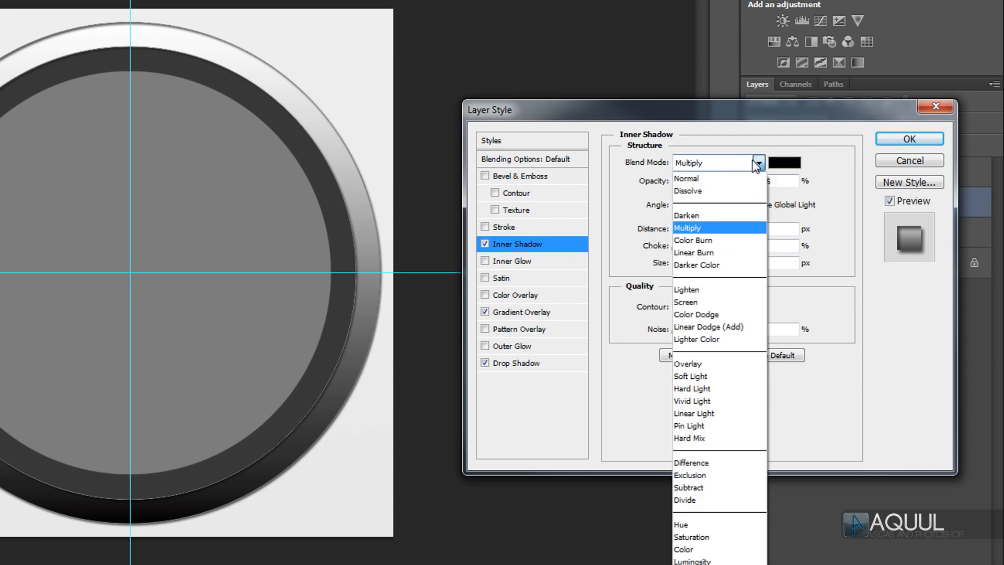
left_click(750, 180)
left_click(783, 163)
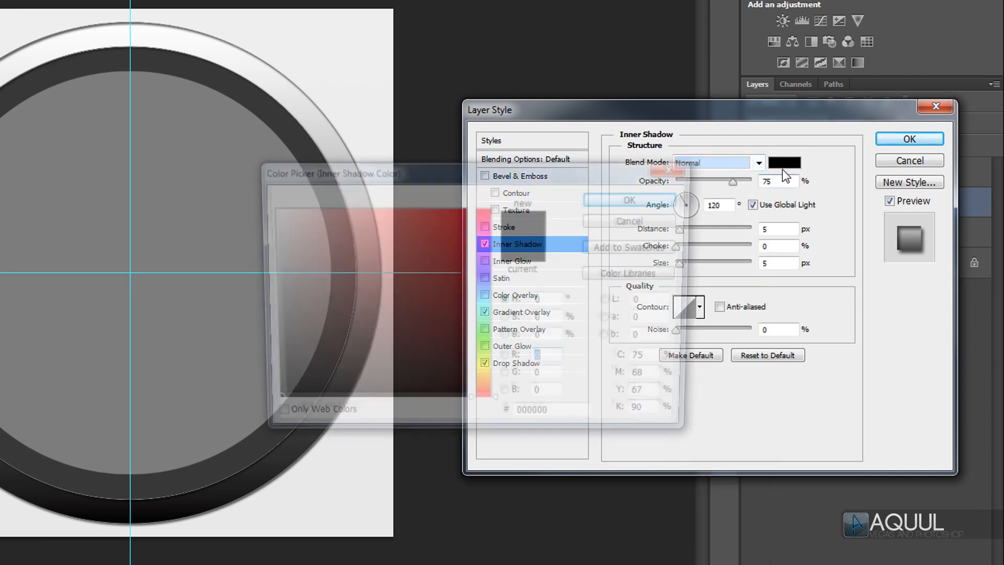
left_click_drag(336, 208, 196, 187)
left_click(634, 198)
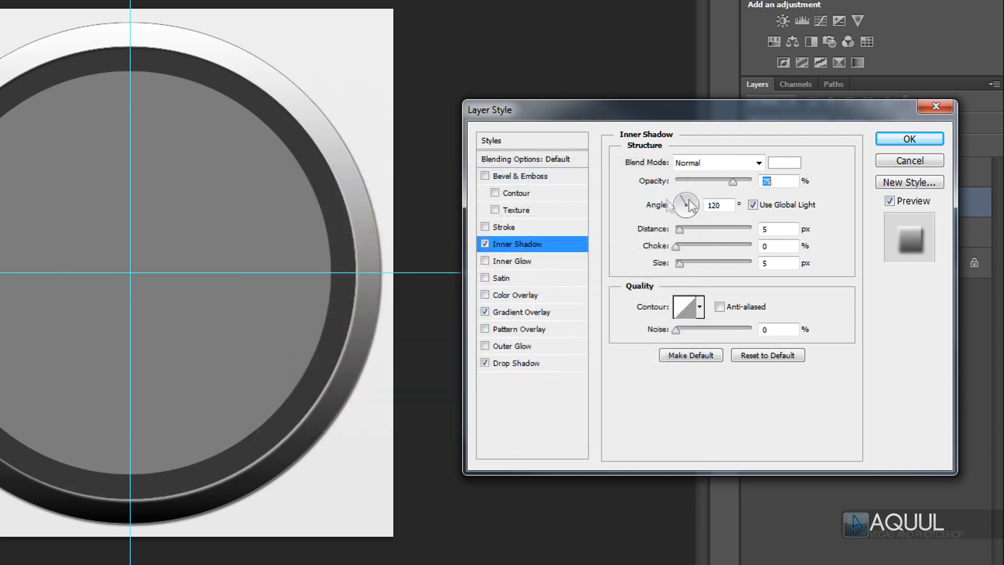
left_click_drag(732, 182, 791, 182)
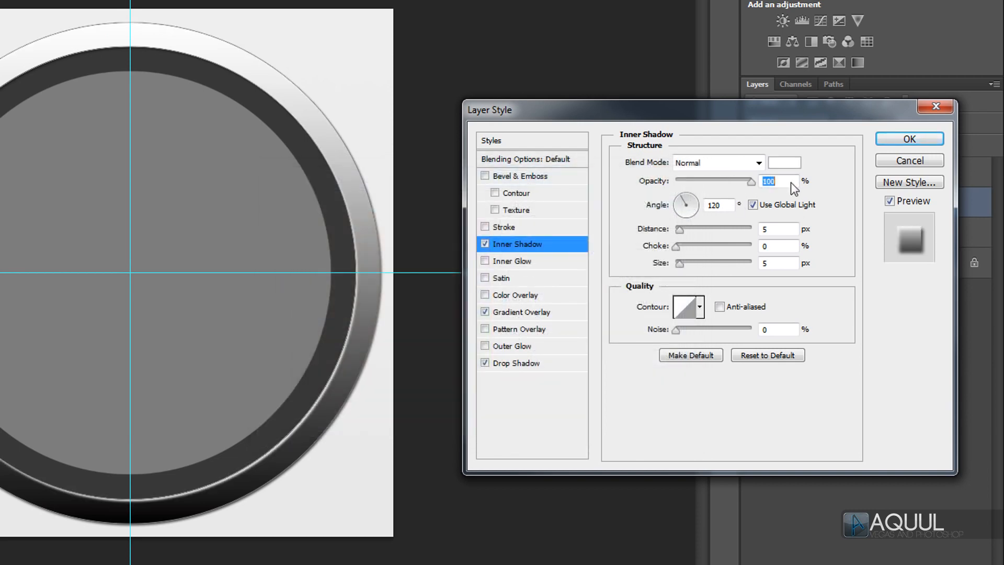
left_click(784, 228)
left_click(783, 262)
Edit the ring's Gradient Overlay to run from light gray at the first stop to #eeeeee at the last stop
left_click(522, 311)
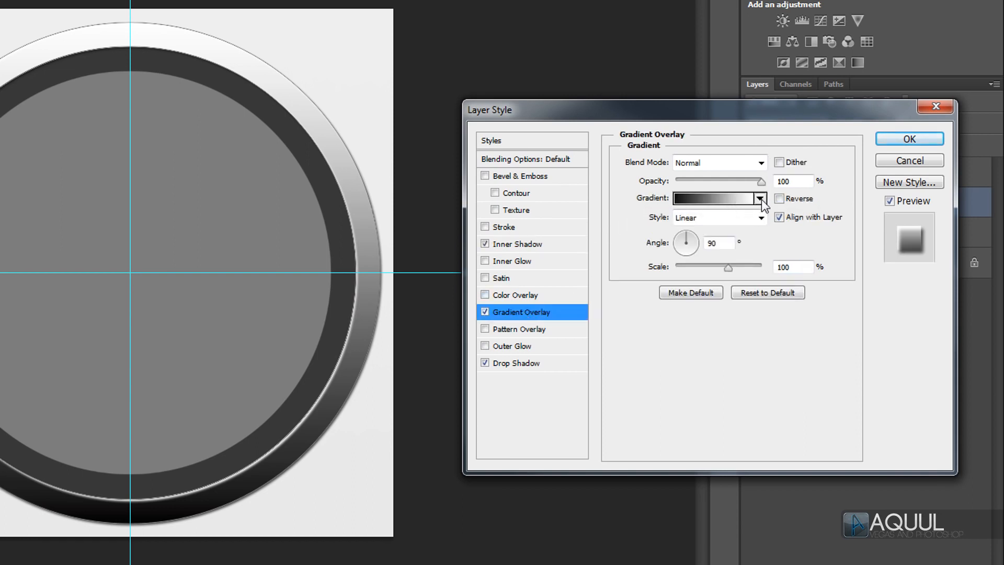
left_click(711, 201)
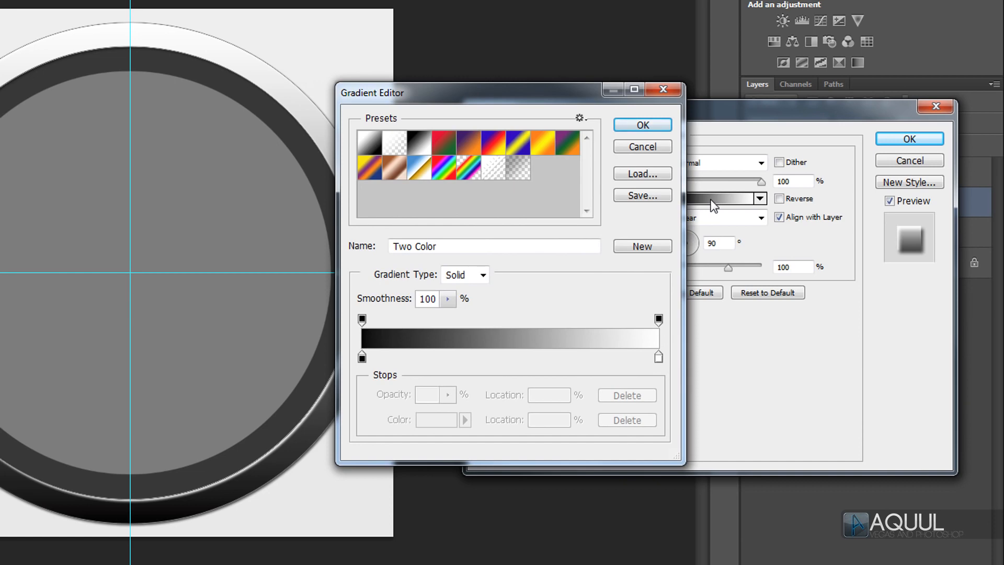
left_click(361, 358)
double_click(362, 358)
left_click_drag(354, 341, 265, 241)
left_click(635, 200)
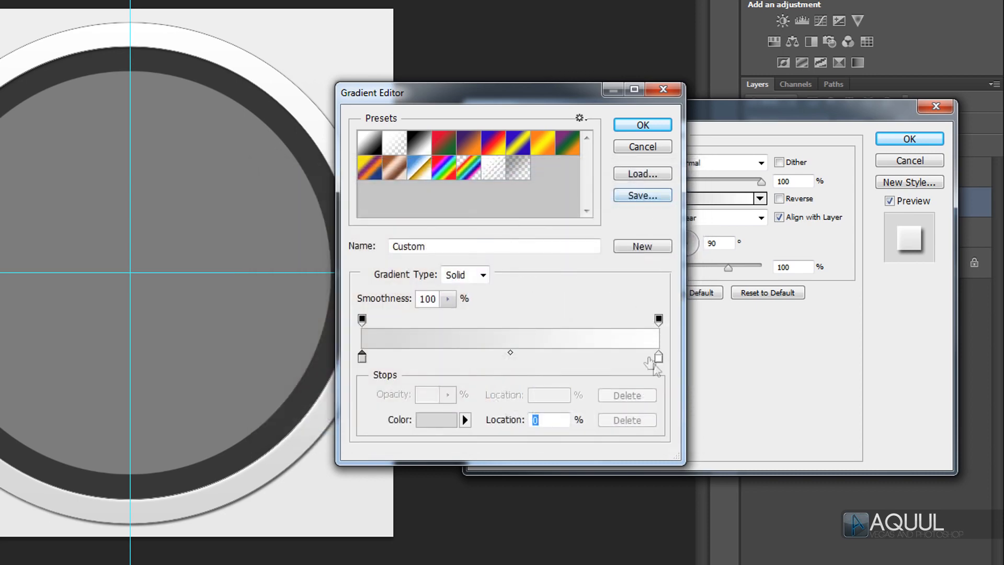
left_click(658, 358)
double_click(658, 358)
mouse_move(272, 214)
left_mouse_down()
mouse_move(269, 230)
mouse_move(262, 218)
left_mouse_up()
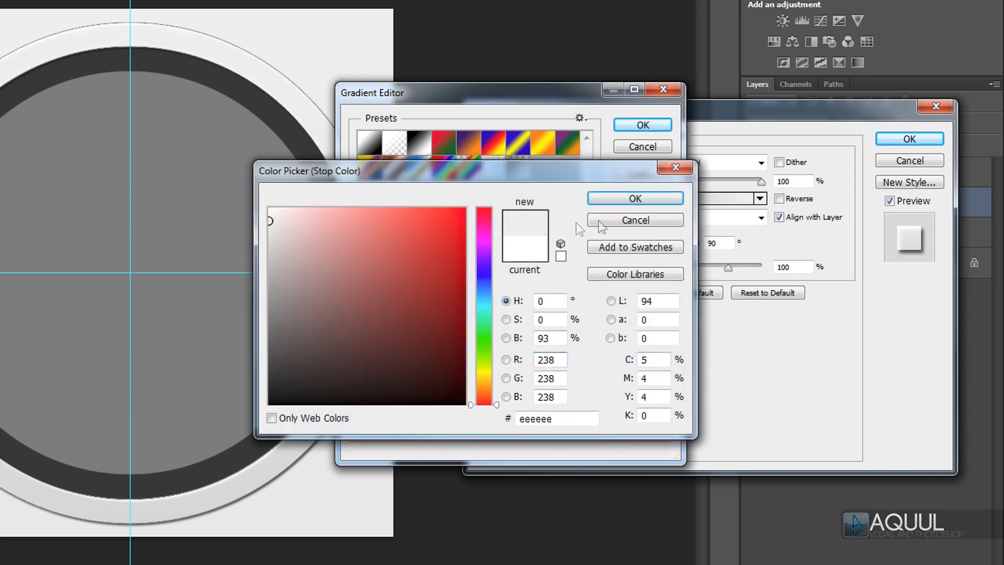
left_click(663, 202)
left_click(657, 124)
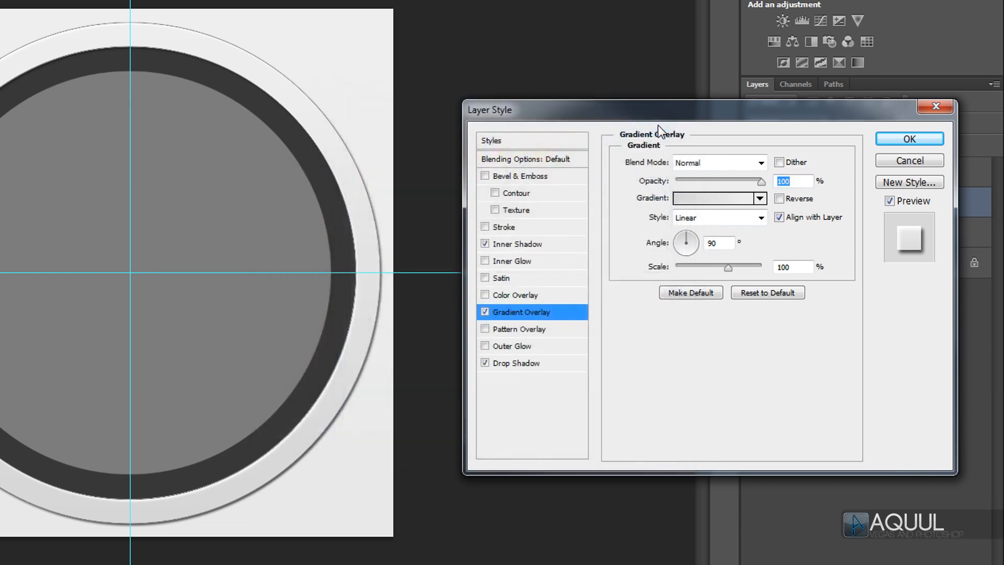
Set the ring's Drop Shadow size to 21 px and apply the layer style
left_click(519, 365)
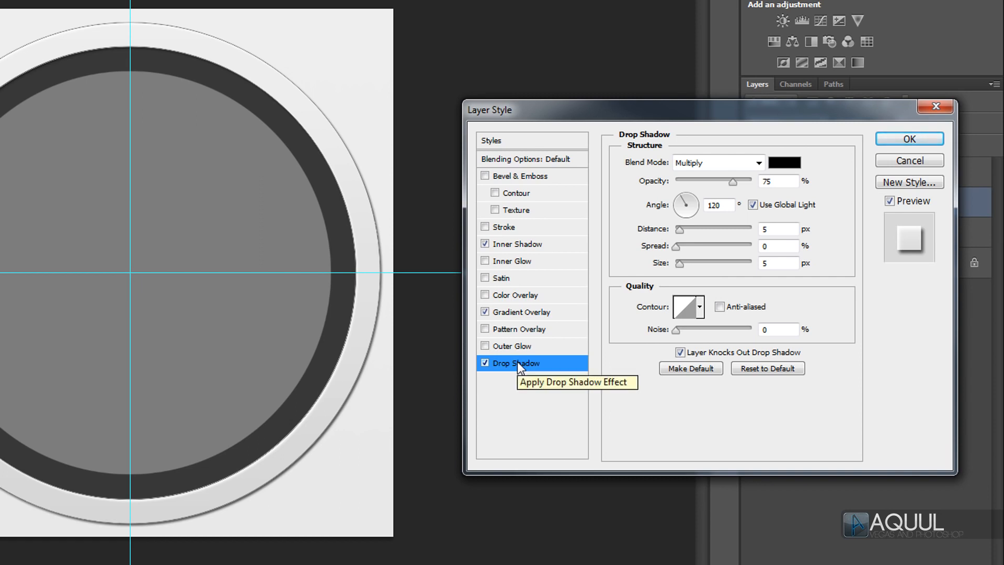
left_click_drag(680, 263, 687, 266)
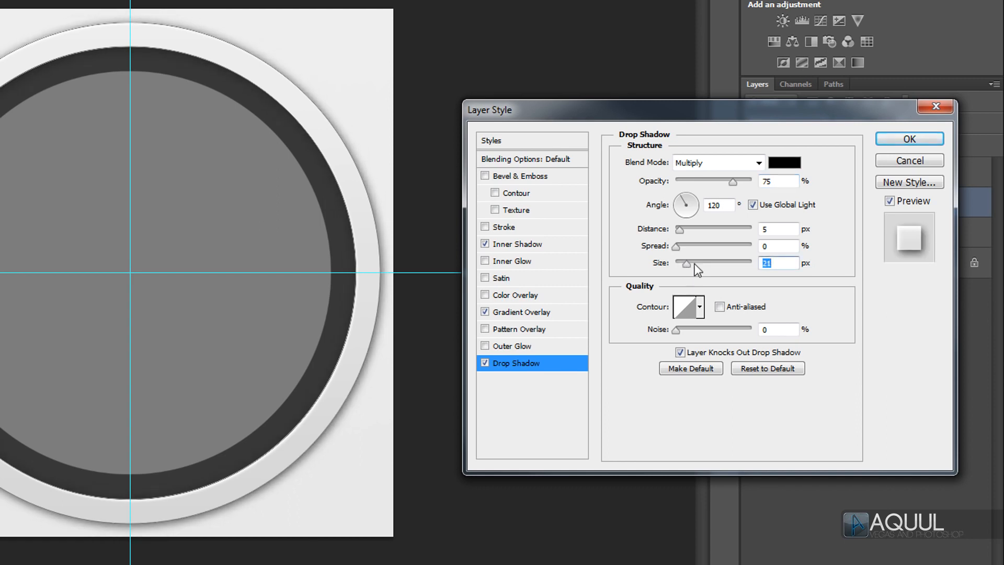
left_click(925, 136)
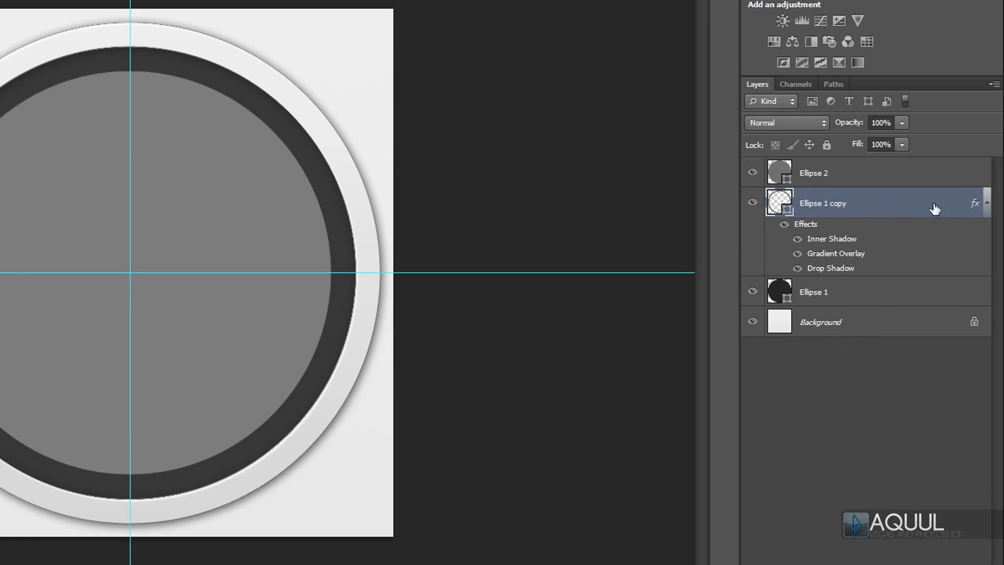
Copy the layer style of Ellipse 1 copy and paste it onto the inner circle, Ellipse 2
right_click(905, 208)
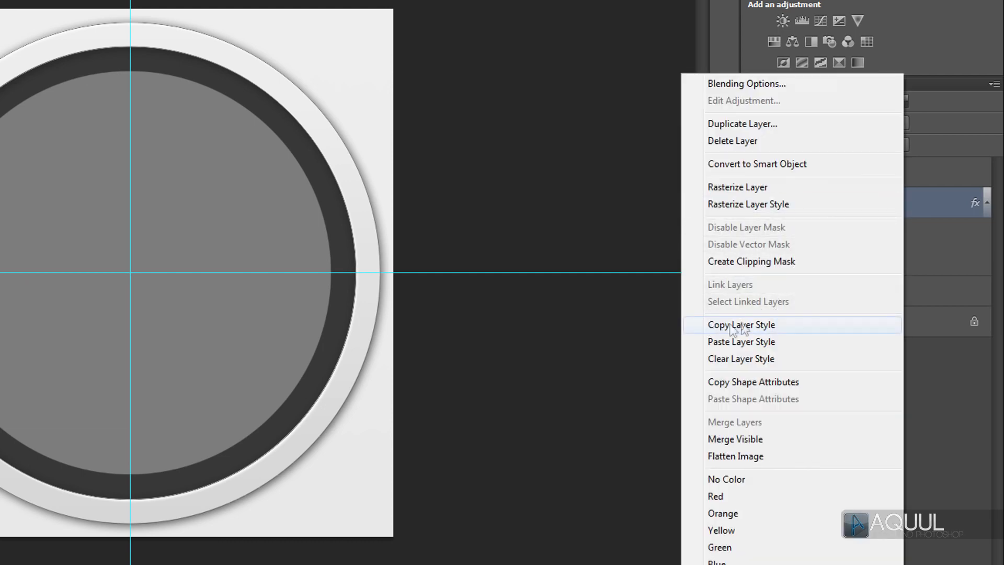
left_click(792, 323)
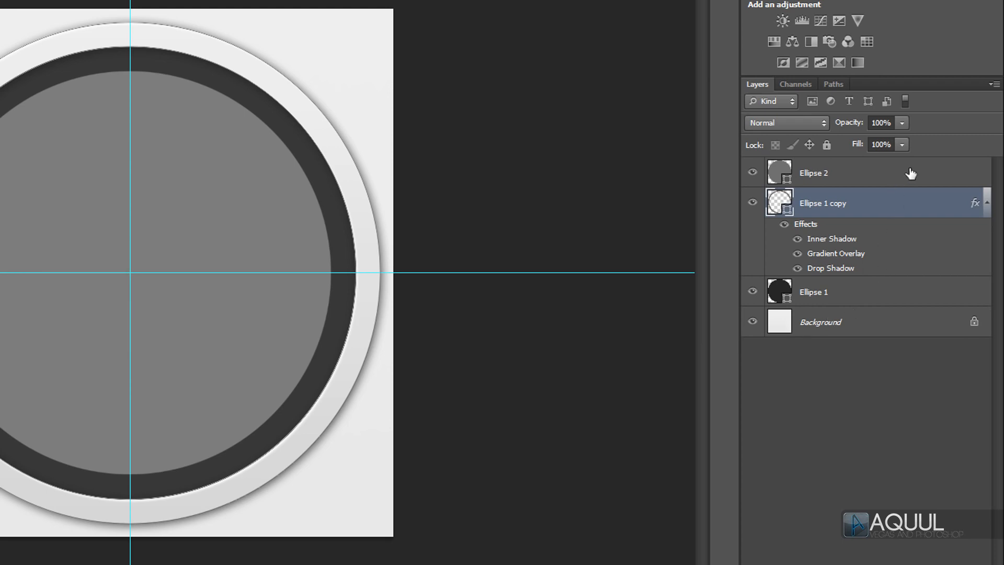
left_click(880, 172)
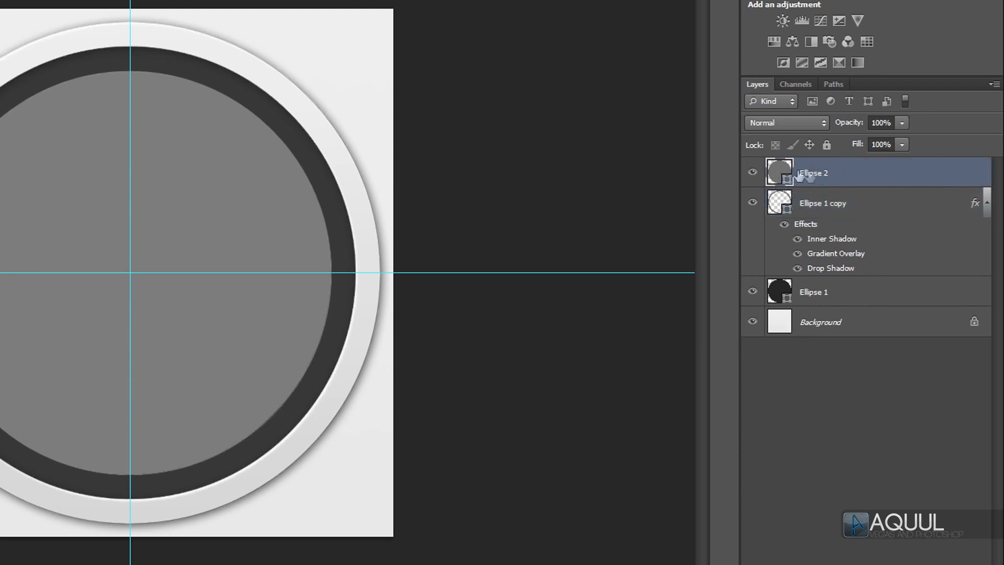
right_click(927, 174)
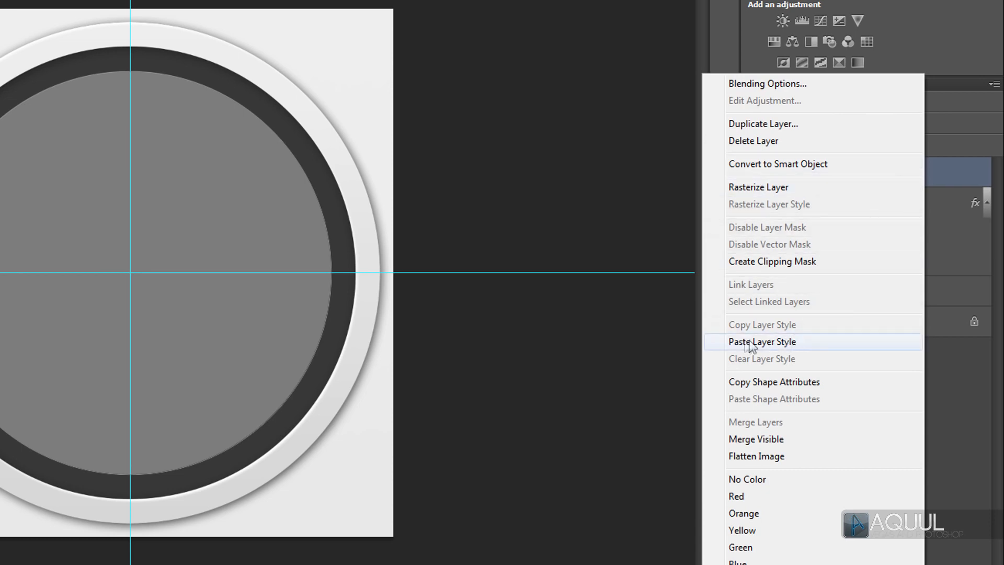
left_click(823, 341)
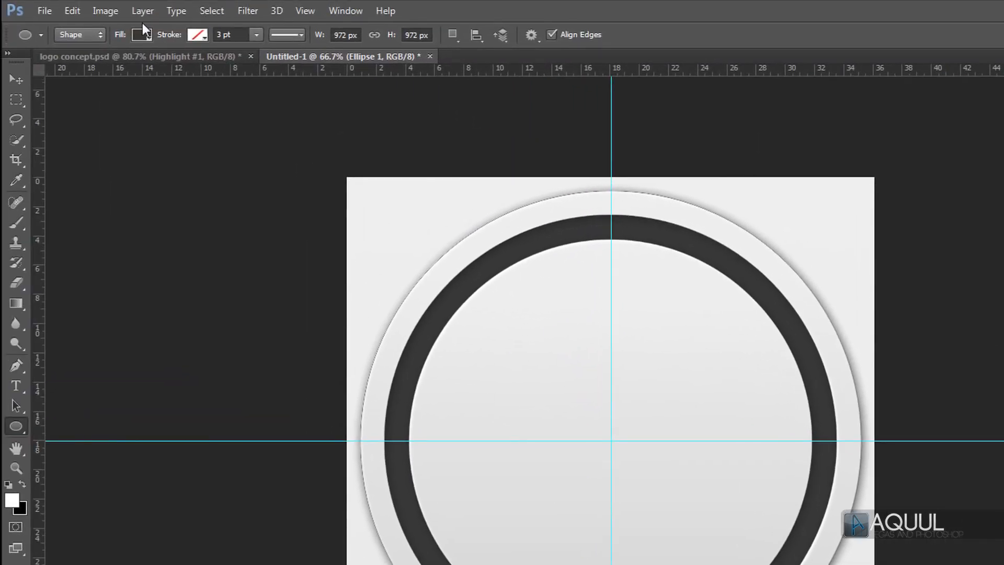
Try blue and pink fills on the dark Ellipse 1 shape and settle on the bright blue swatch
left_click(148, 37)
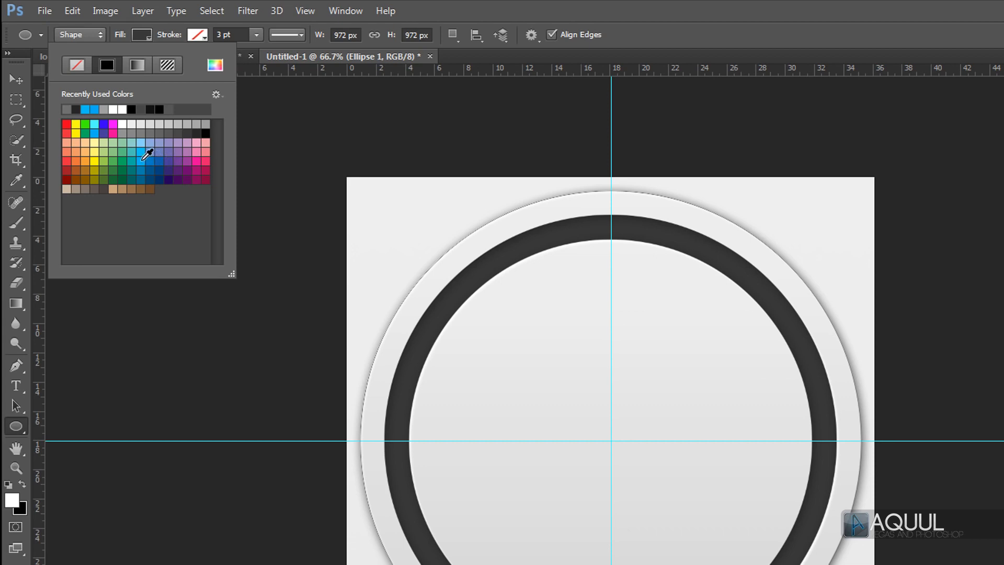
left_click(141, 157)
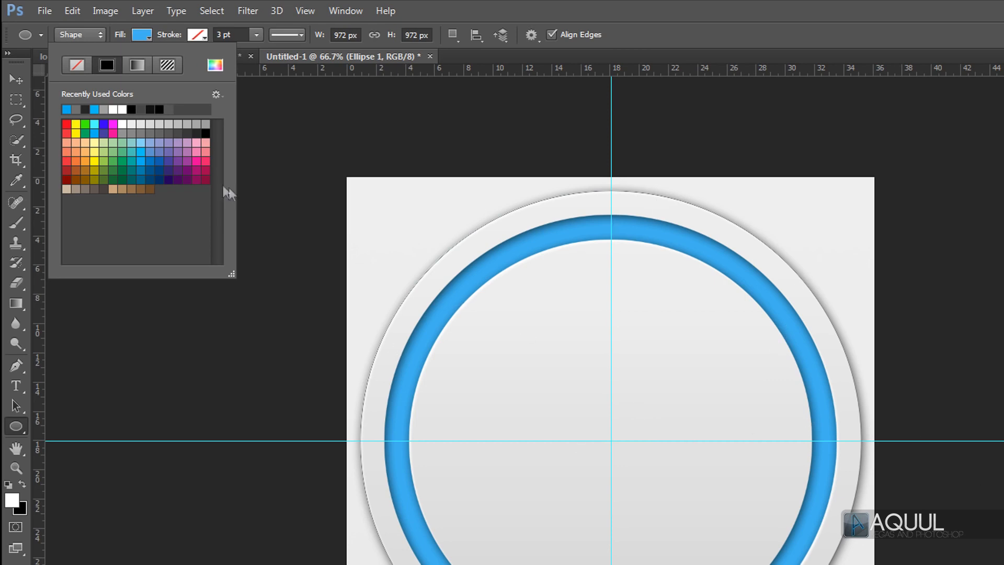
left_click(200, 161)
left_click(163, 187)
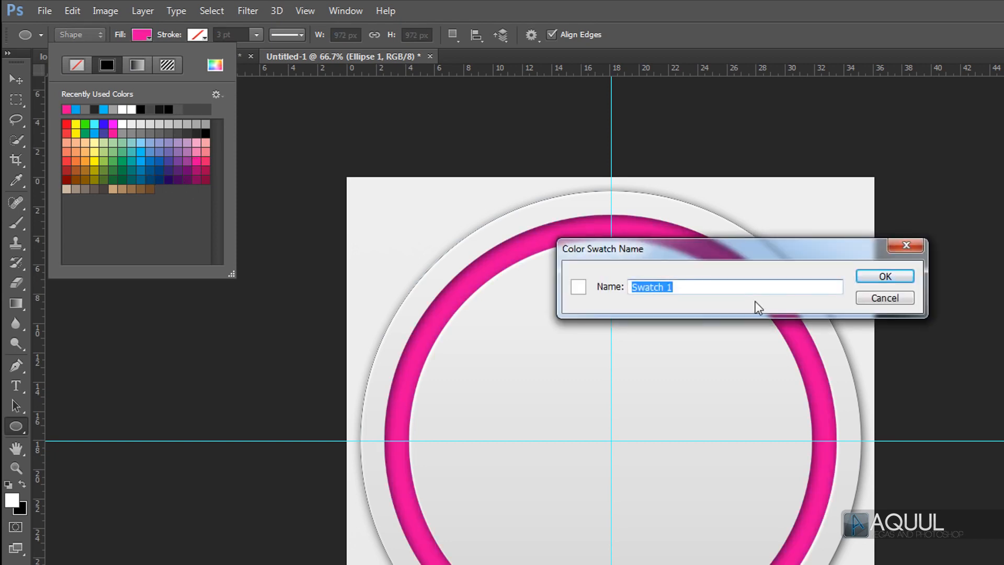
left_click(892, 301)
left_click(142, 161)
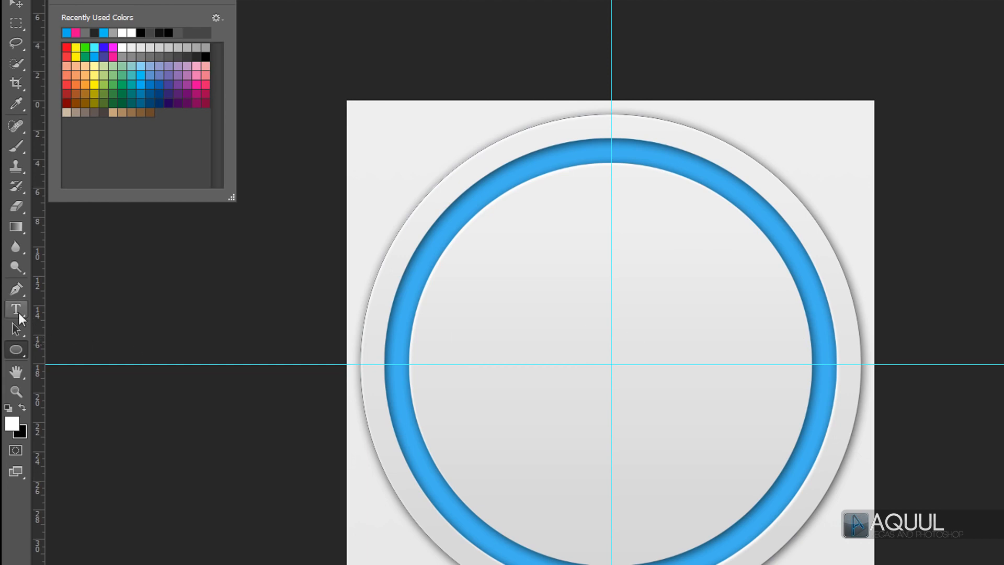
Enter "D3" on the badge's upper-left part with the Horizontal Type Mask Tool
left_click(19, 313)
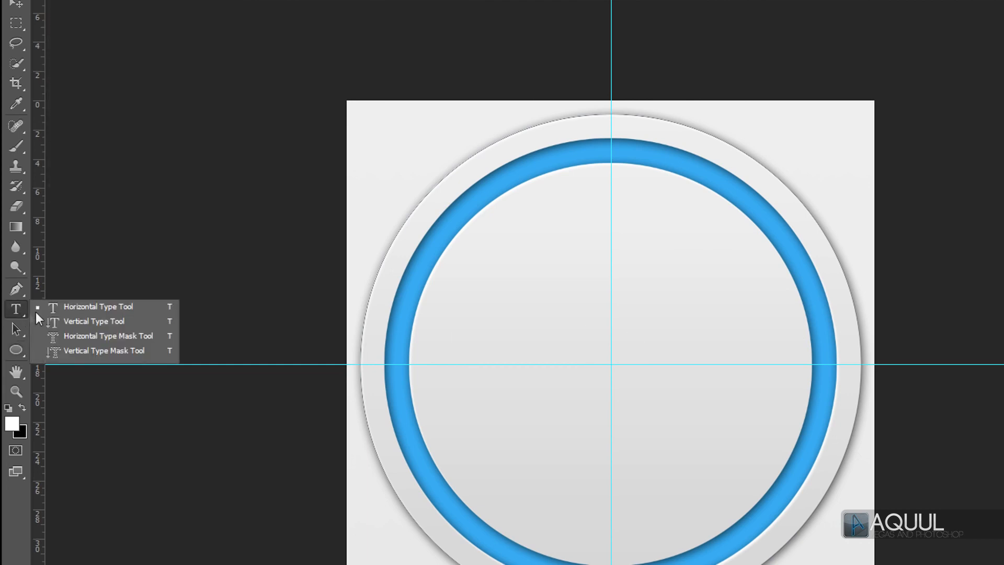
left_click(147, 336)
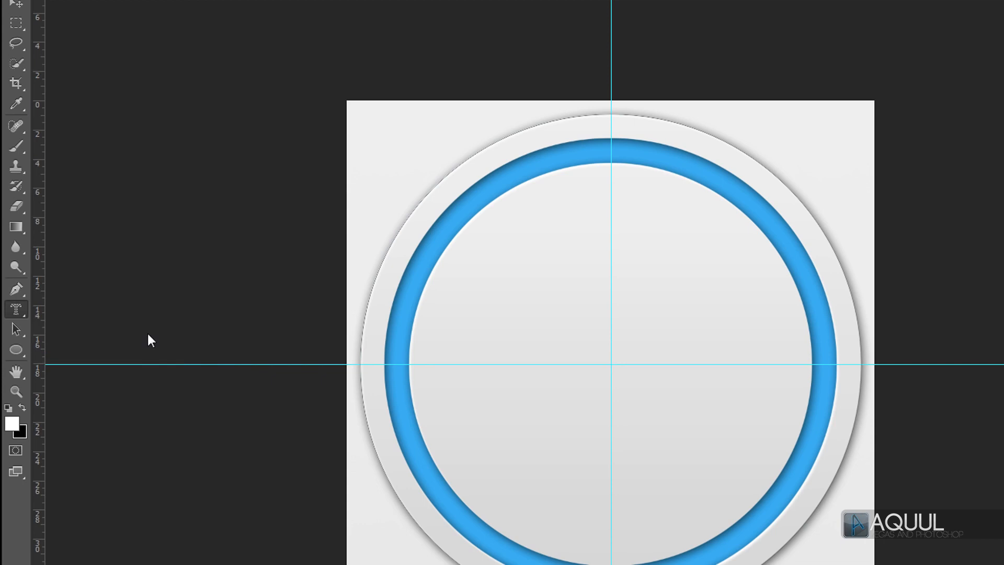
left_click(363, 238)
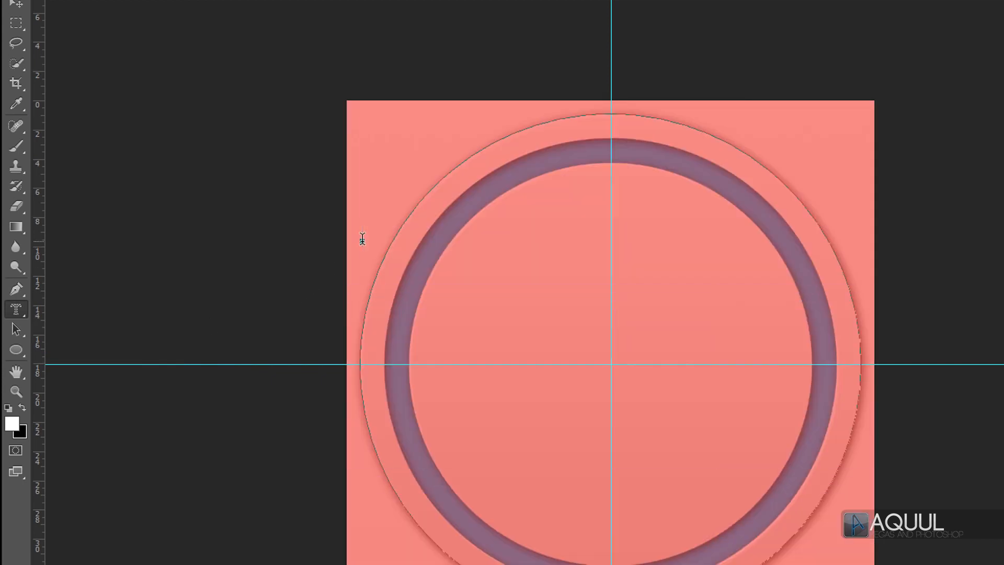
type("D3")
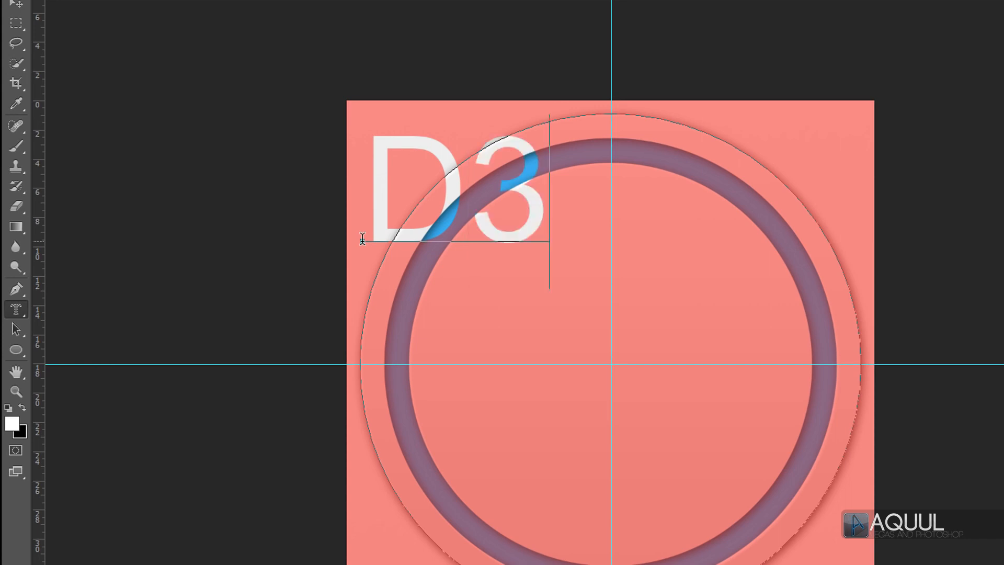
Set the D3 mask text to the Dodger Condensed font at 463 pt
key("ctrl+a")
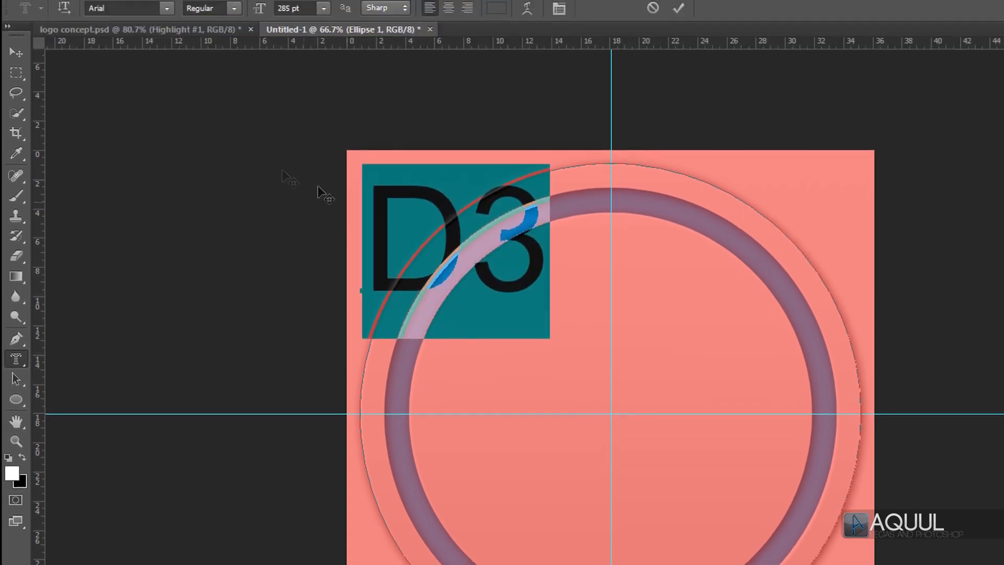
left_click(129, 9)
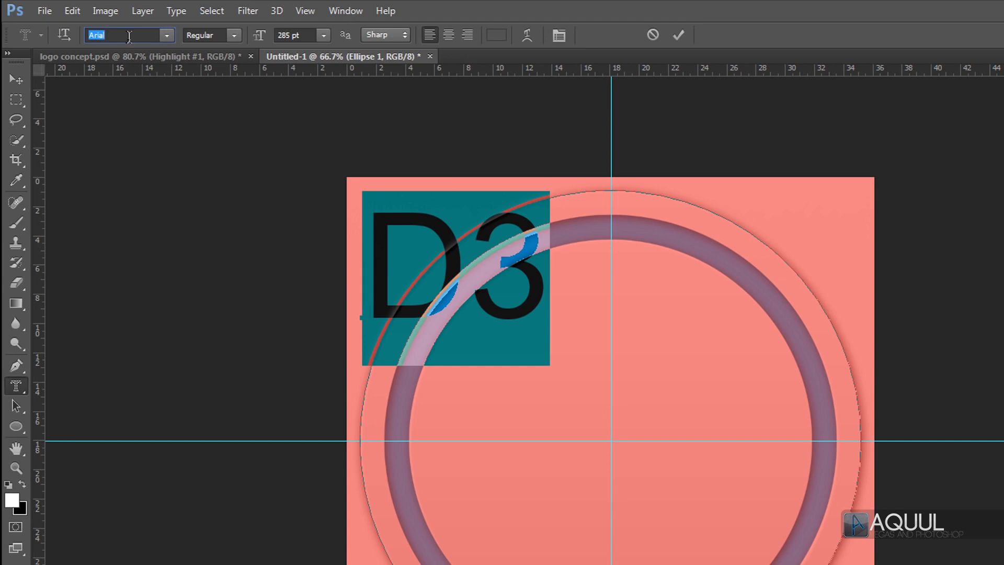
type("Dodger Condens...")
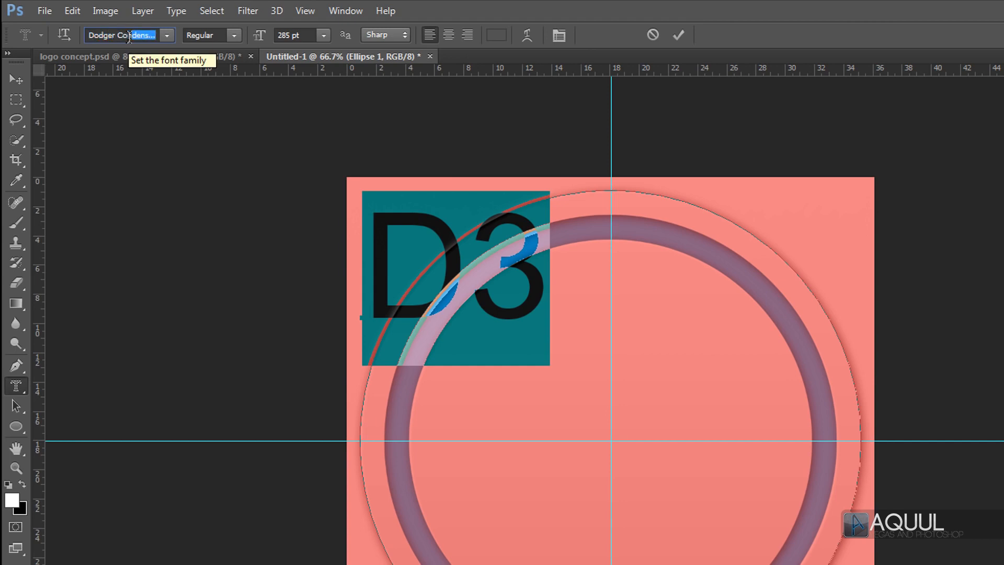
key("Return")
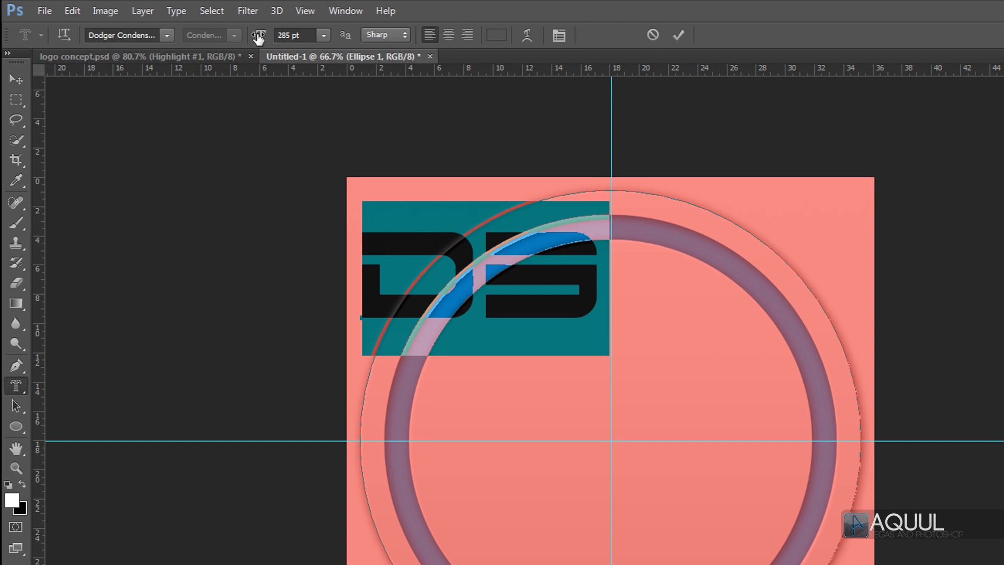
left_click_drag(258, 37, 396, 39)
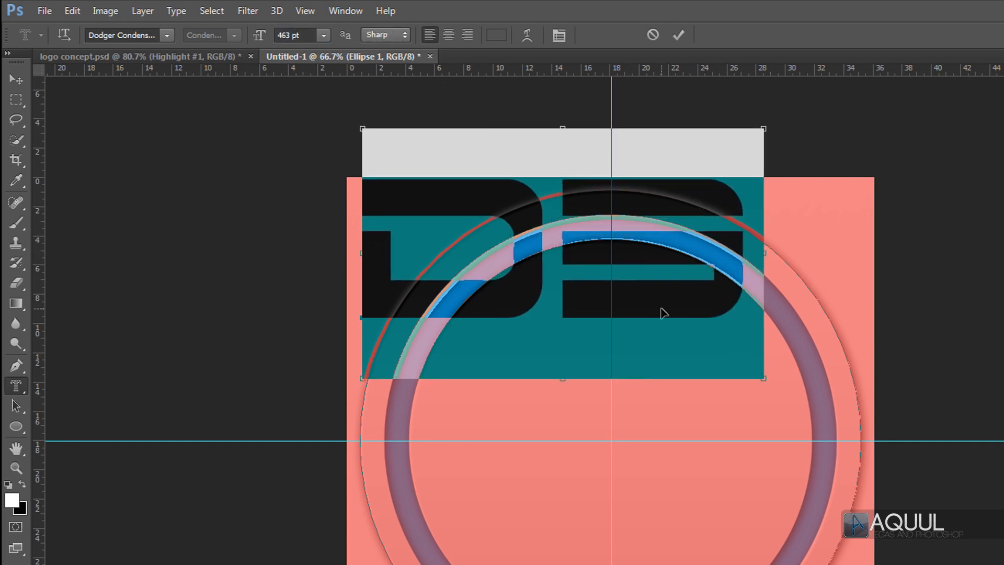
Center the D3 mask text on the guides, enlarge it to span the inner circle and commit it as a selection
left_click_drag(682, 312, 735, 457)
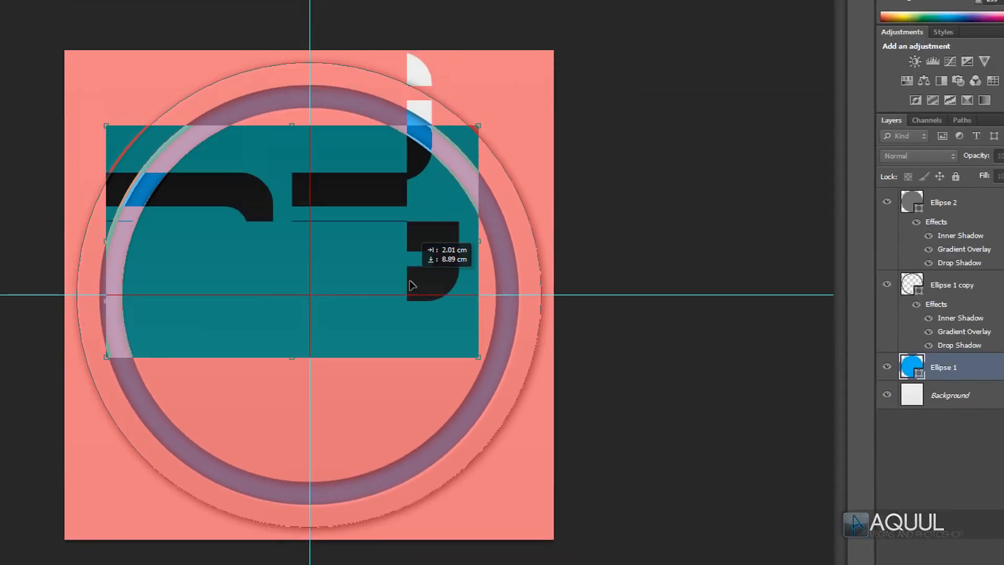
left_click_drag(427, 315, 432, 337)
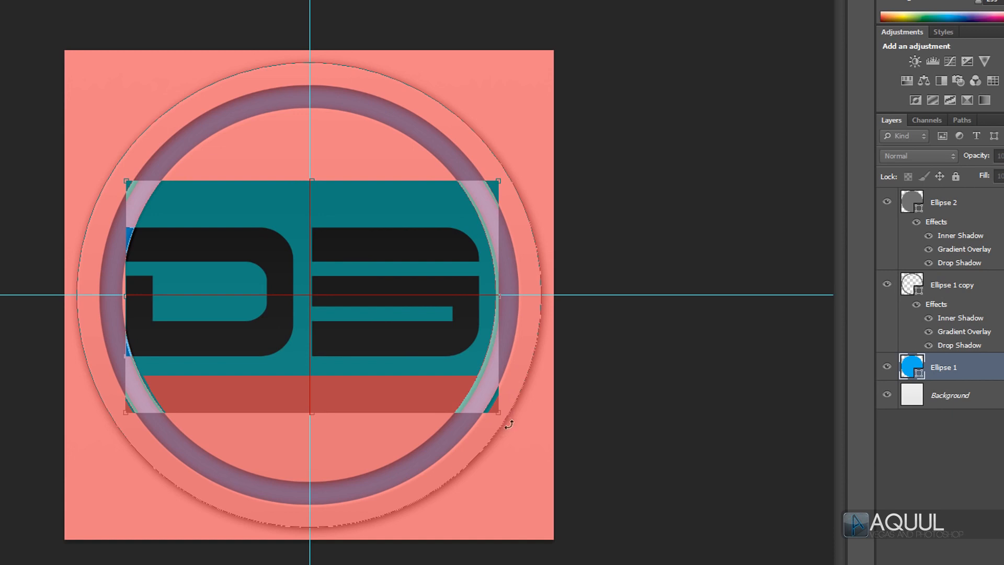
left_click_drag(500, 417, 525, 427)
left_click_drag(290, 329, 285, 330)
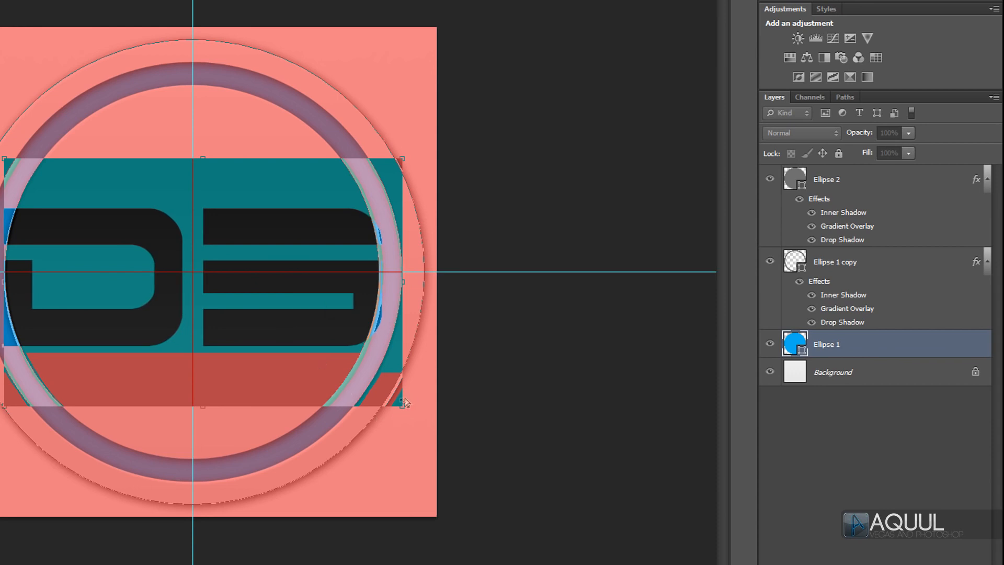
left_click_drag(403, 405, 411, 403)
key("Return")
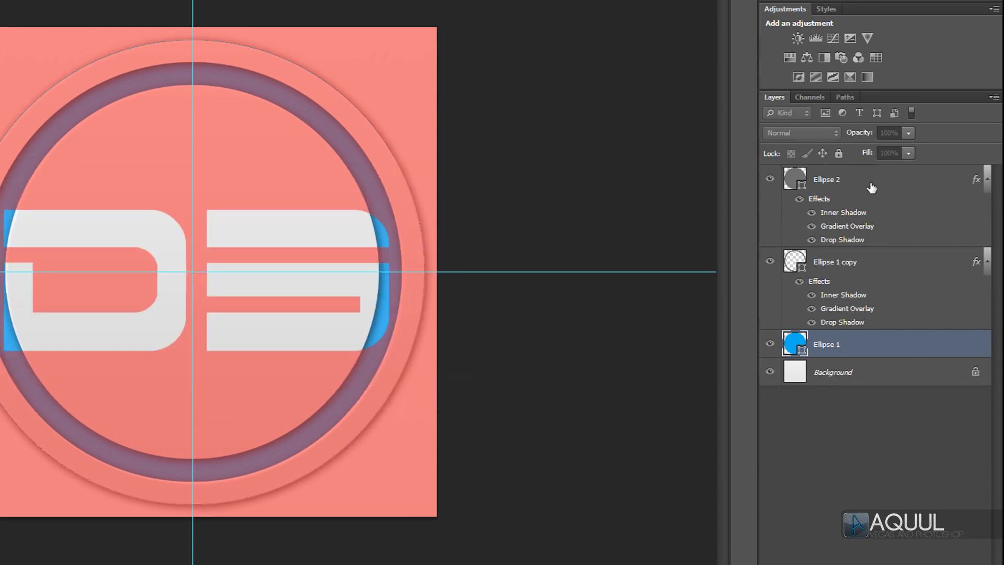
Add a layer mask to Ellipse 2 that cuts the D3 selection out of the inner circle
left_click(871, 184)
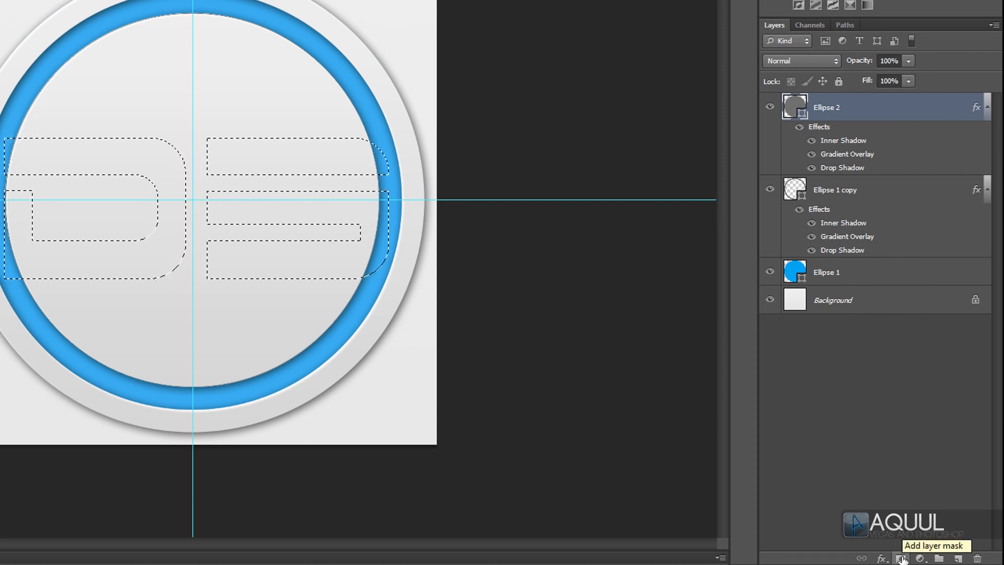
left_click(900, 558)
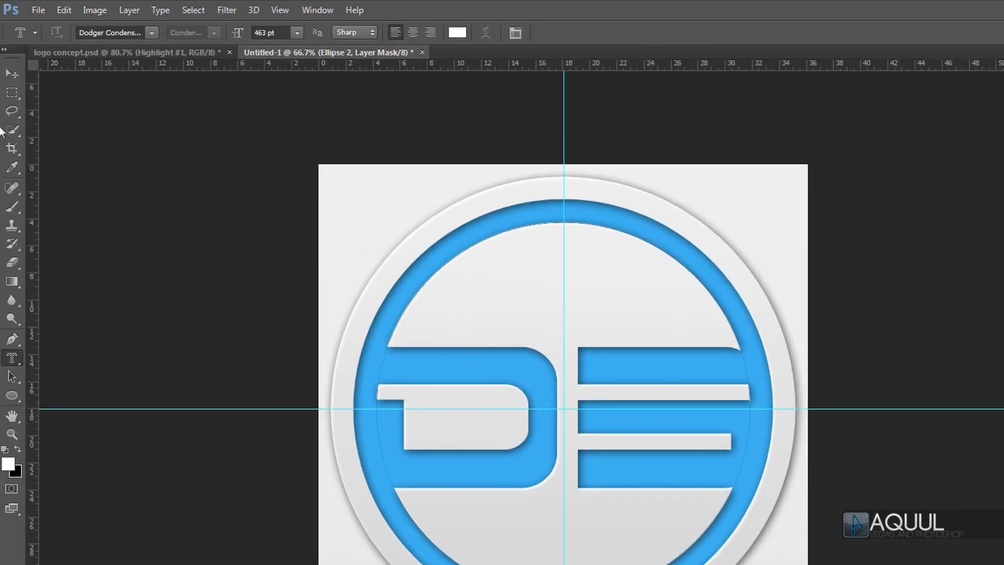
Shift the D3 cutout slightly sideways with the Move tool and nudge it until it sits centered in the badge
left_click(12, 73)
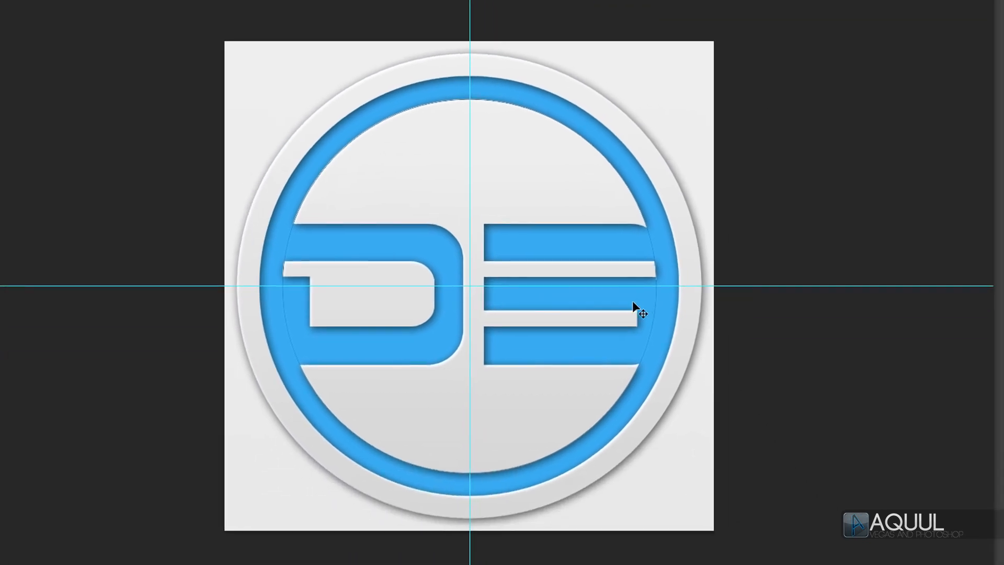
left_click_drag(654, 334, 640, 335)
left_click_drag(619, 302, 629, 304)
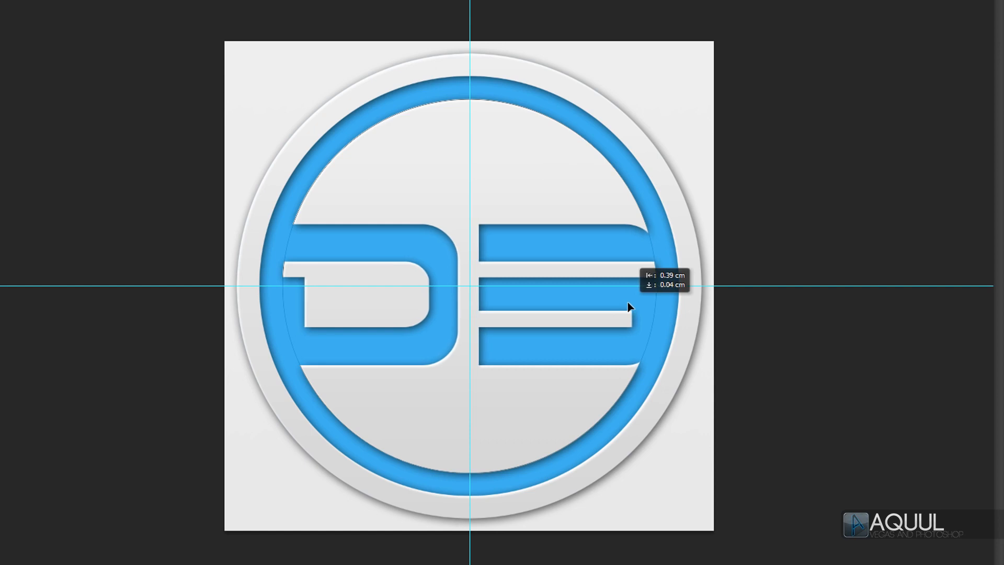
left_click_drag(628, 303, 628, 303)
key("Right")
key("Right")
key("Right")
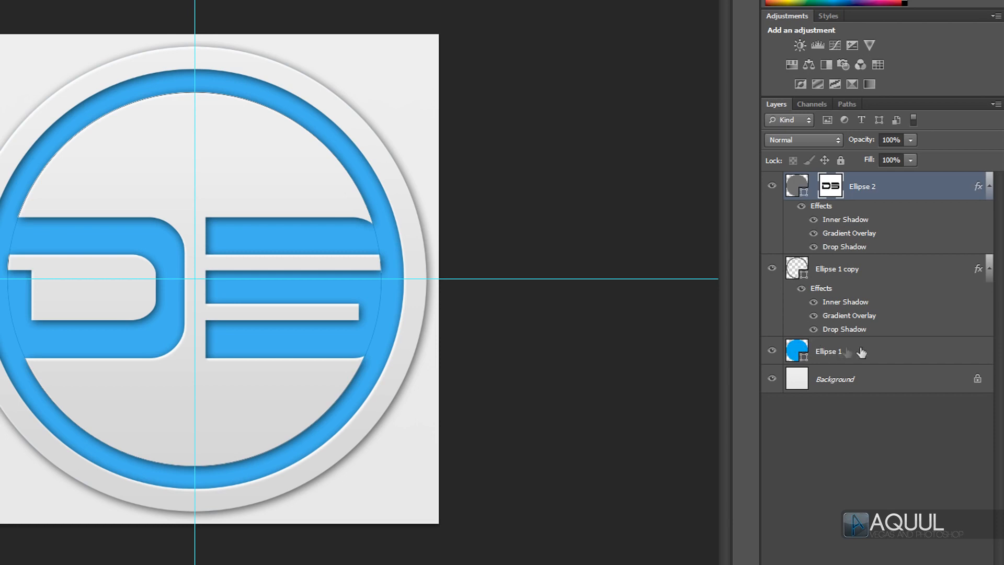
Load the outline of Ellipse 1 as a selection and create a new layer directly above Ellipse 1
left_click(797, 349, "ctrl")
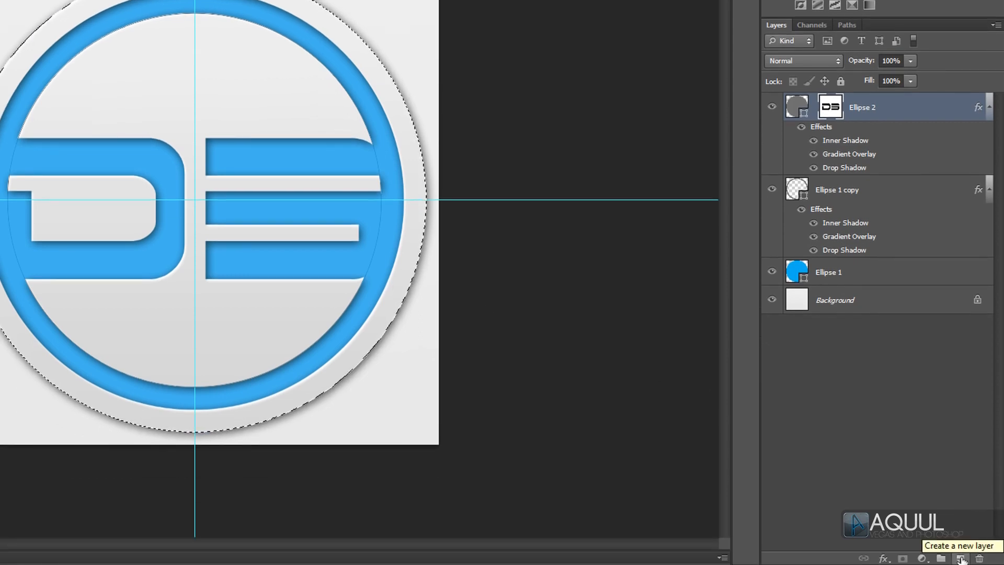
left_click(961, 559)
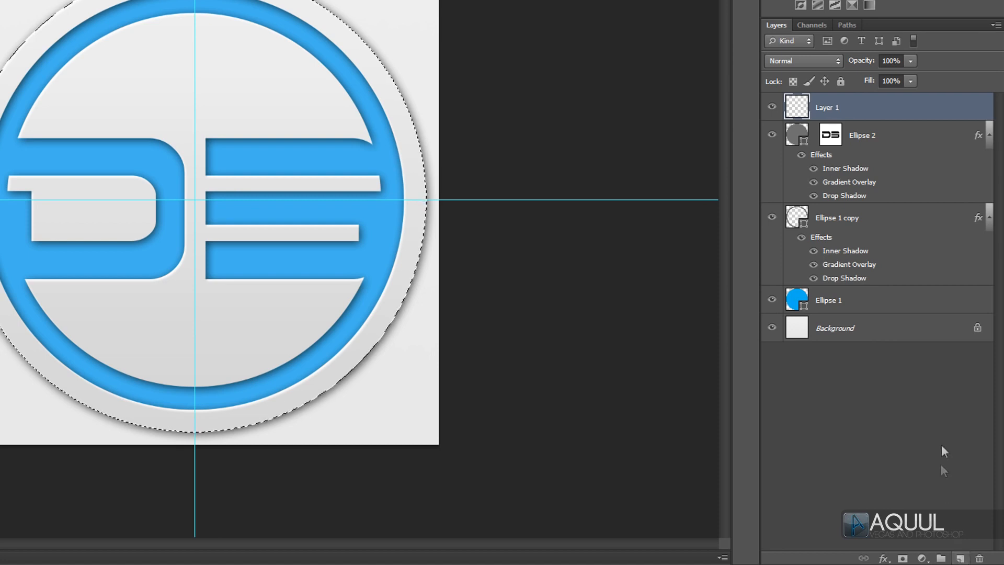
left_click_drag(931, 107, 921, 264)
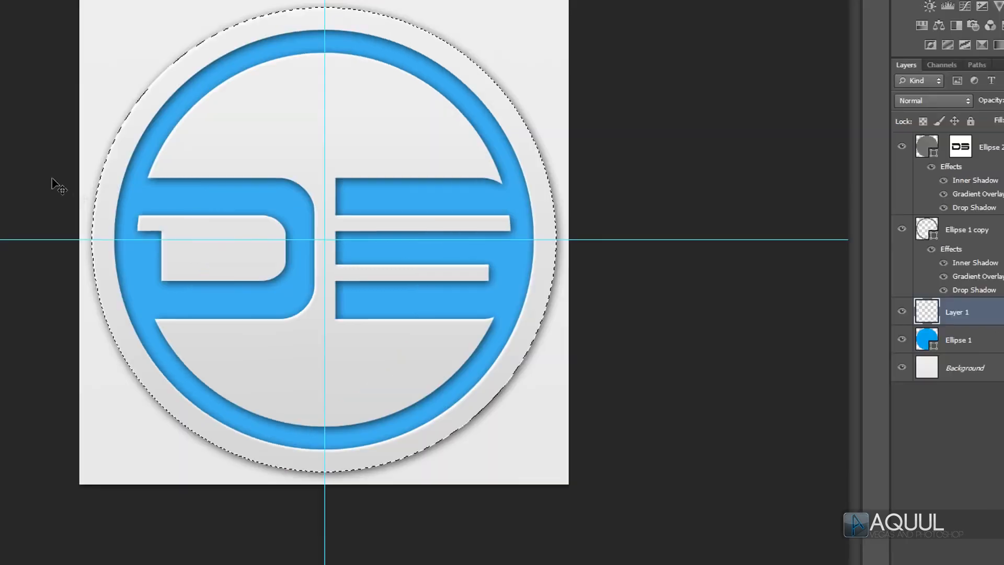
Choose the Brush Tool and resize it to a large soft brush about half the badge's width
right_click(12, 110)
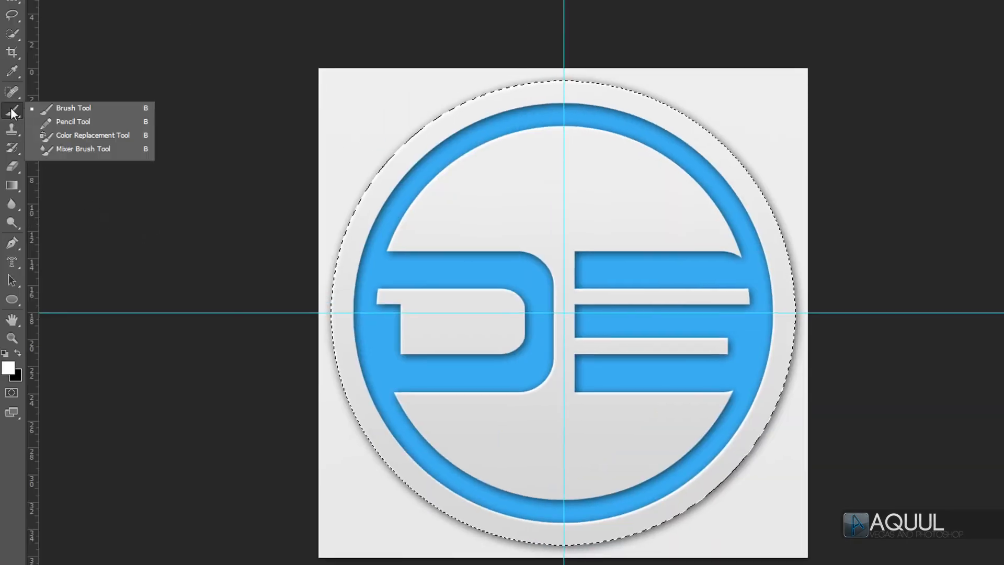
left_click(100, 109)
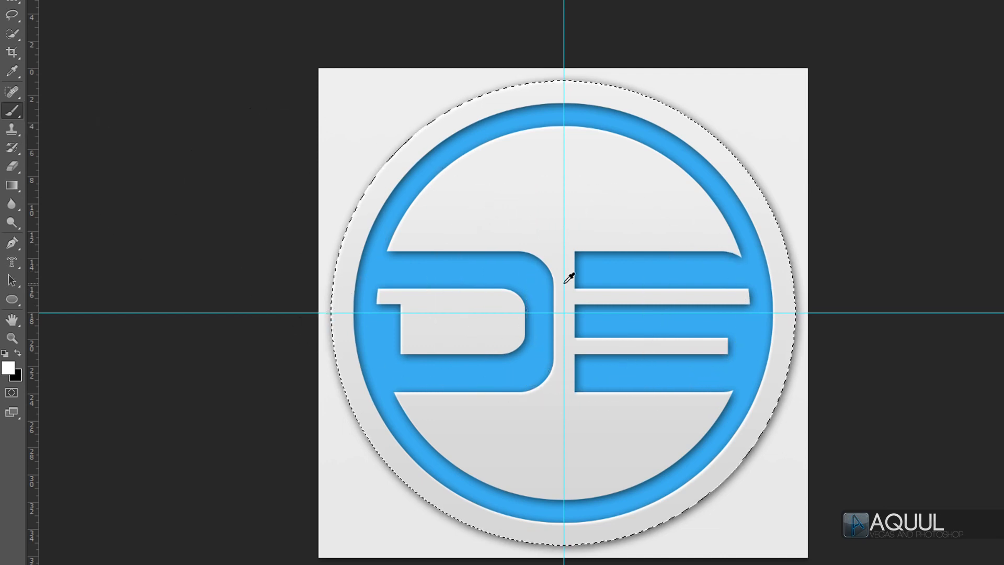
right_click(550, 294, "alt")
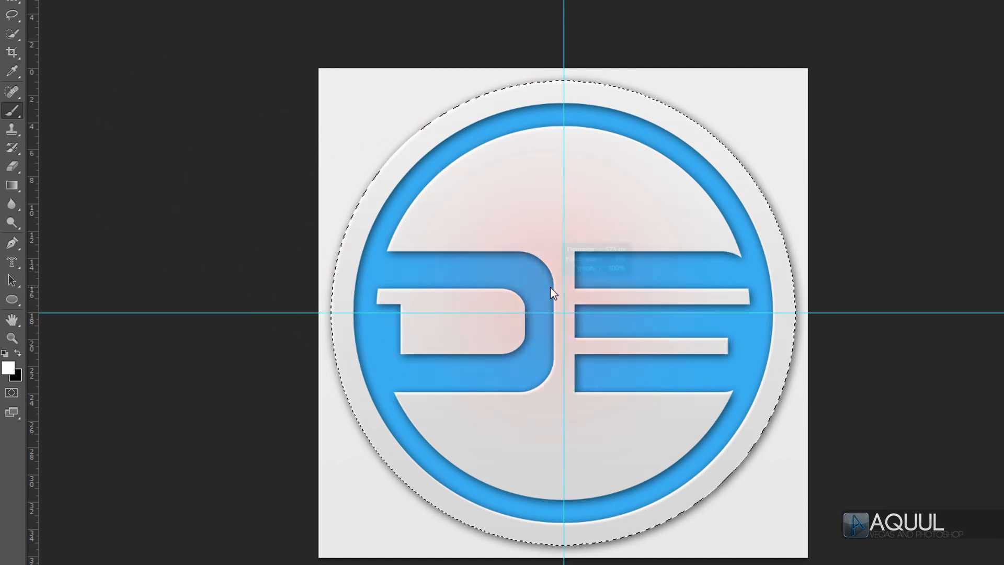
mouse_move(550, 289)
left_mouse_down()
mouse_move(791, 278)
mouse_move(639, 287)
mouse_move(466, 269)
mouse_move(581, 271)
mouse_move(529, 271)
mouse_move(547, 269)
mouse_move(560, 168)
mouse_move(542, 492)
mouse_move(564, 183)
left_mouse_up()
mouse_move(557, 185)
left_mouse_down()
mouse_move(521, 203)
mouse_move(565, 194)
left_mouse_up()
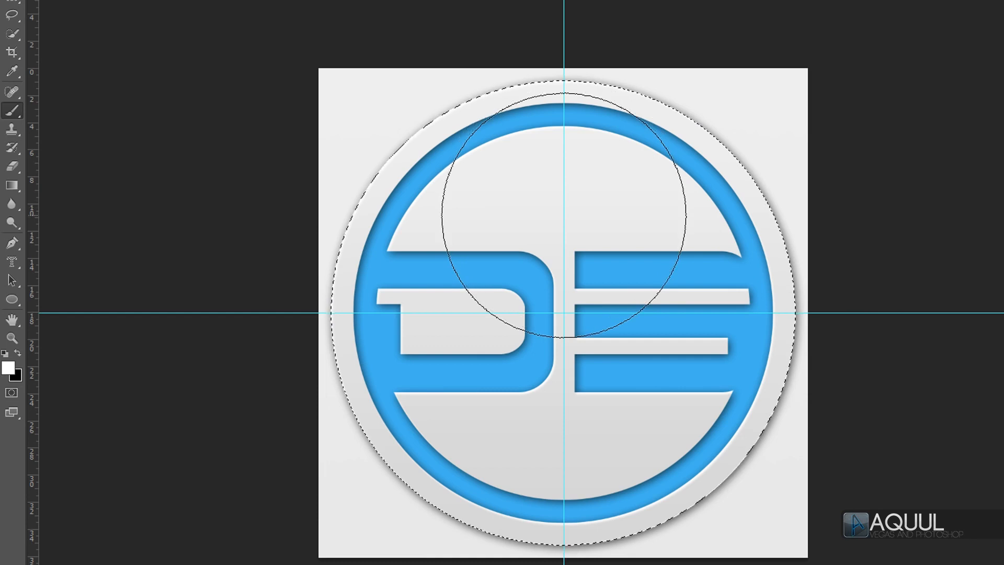
Paint one large soft white brush dab on Layer 1 over the lower right part of the badge
left_click(8, 369)
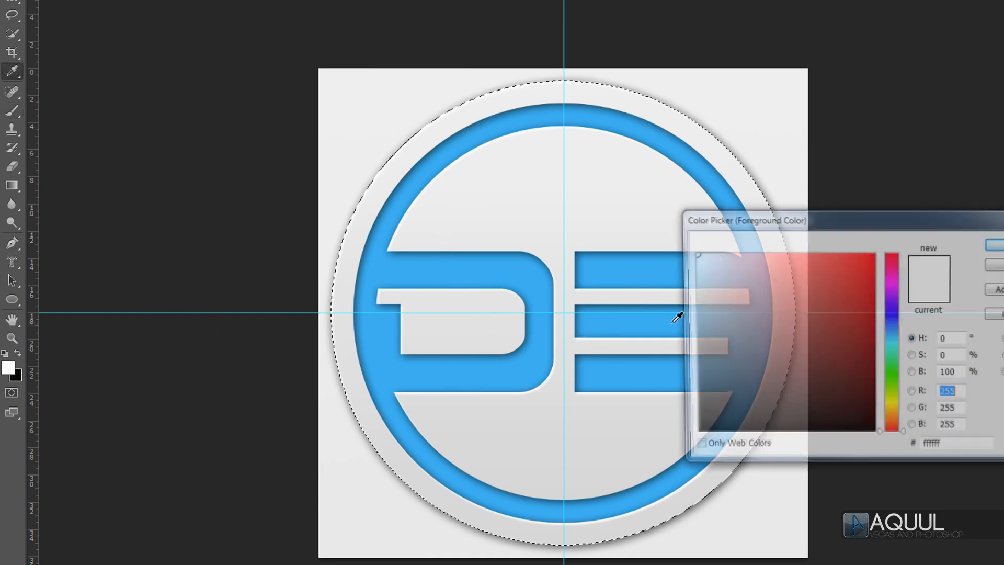
left_click(998, 263)
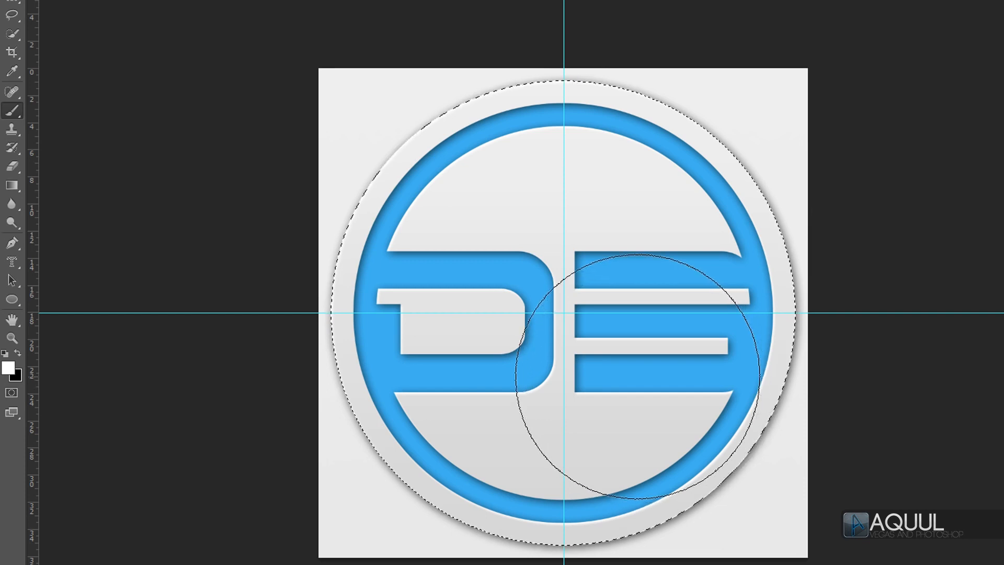
left_click(638, 376)
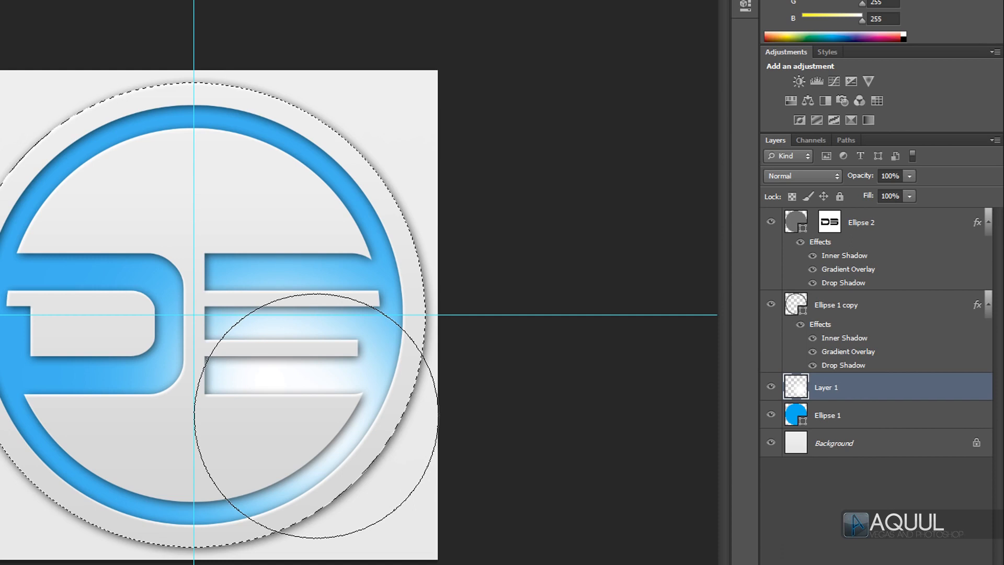
Set Layer 1's blending mode to Overlay and its opacity to 67%
left_click(815, 176)
left_click(803, 358)
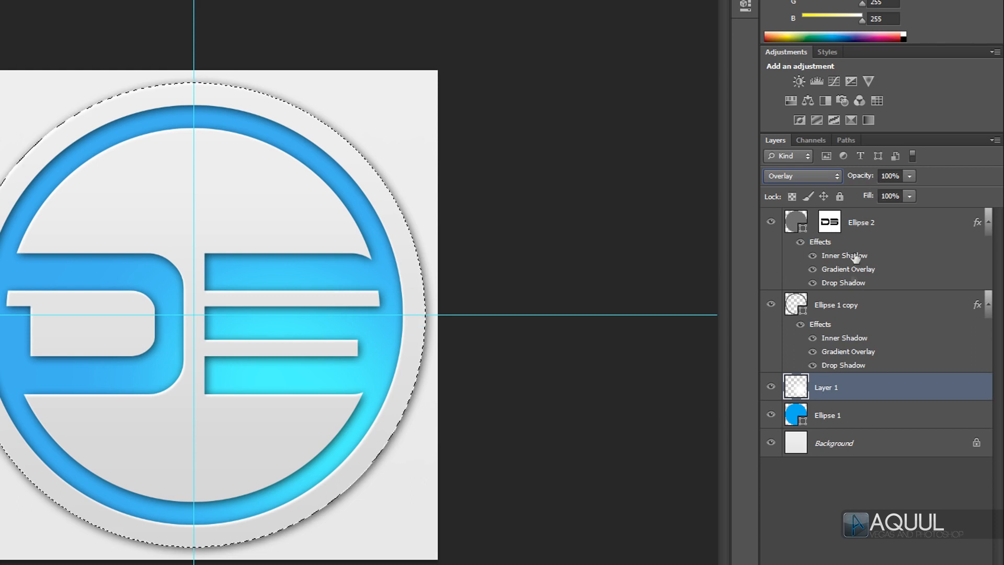
left_click_drag(863, 177, 852, 180)
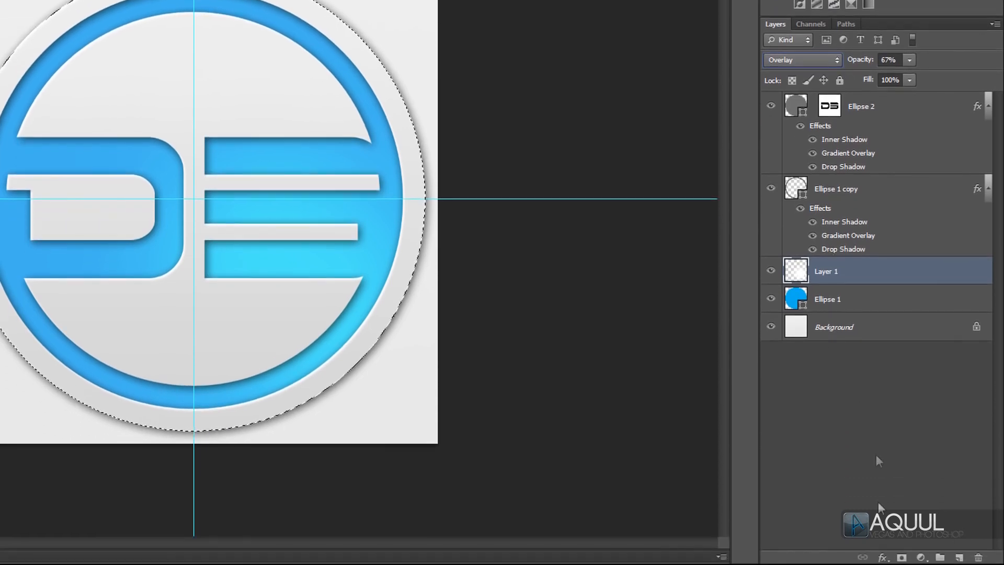
Add a new layer at the top of the stack and subtract everything below the horizontal guide from the circular selection
left_click(959, 558)
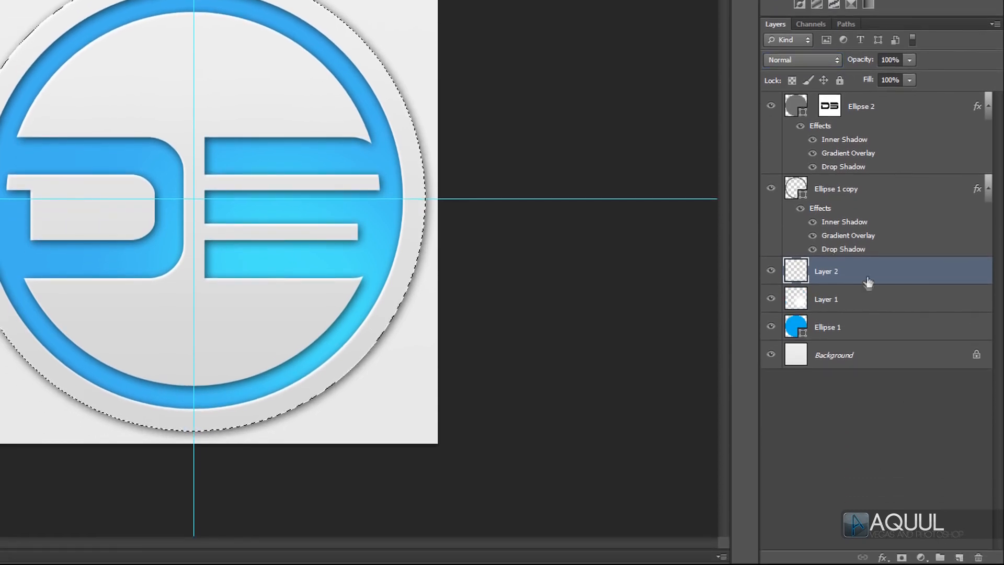
left_click_drag(868, 277, 883, 108)
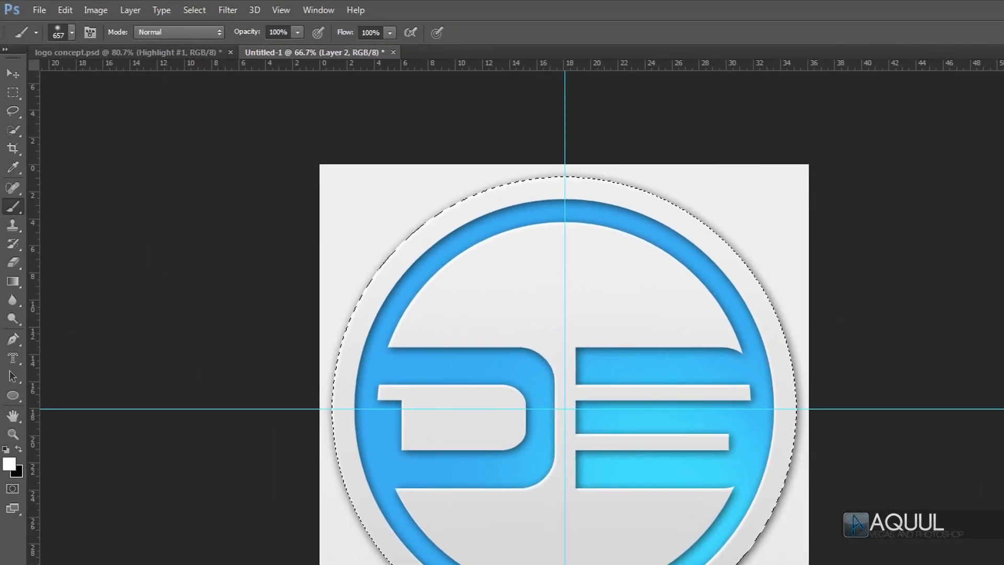
left_click(13, 96)
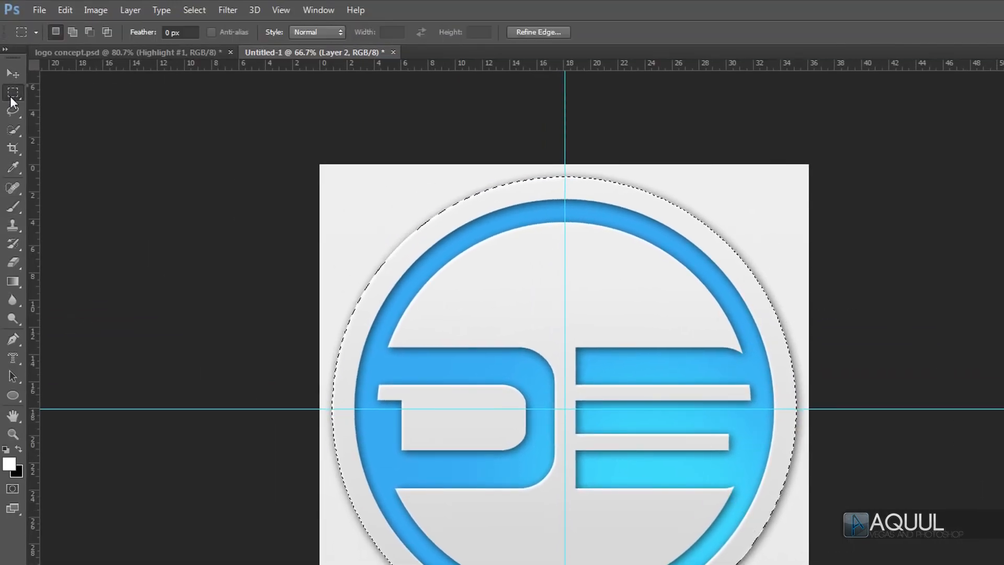
left_click(99, 90)
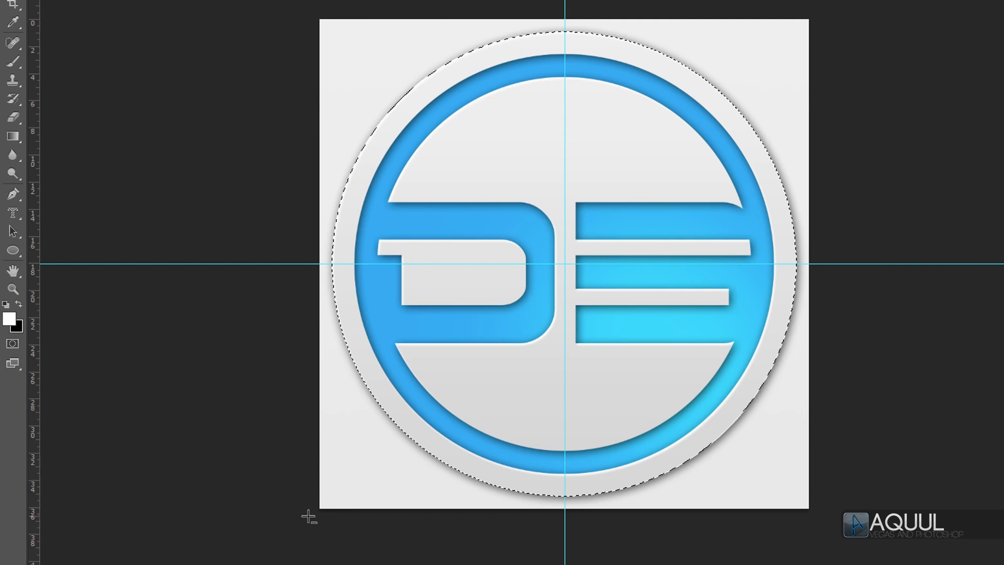
left_click_drag(286, 531, 832, 267)
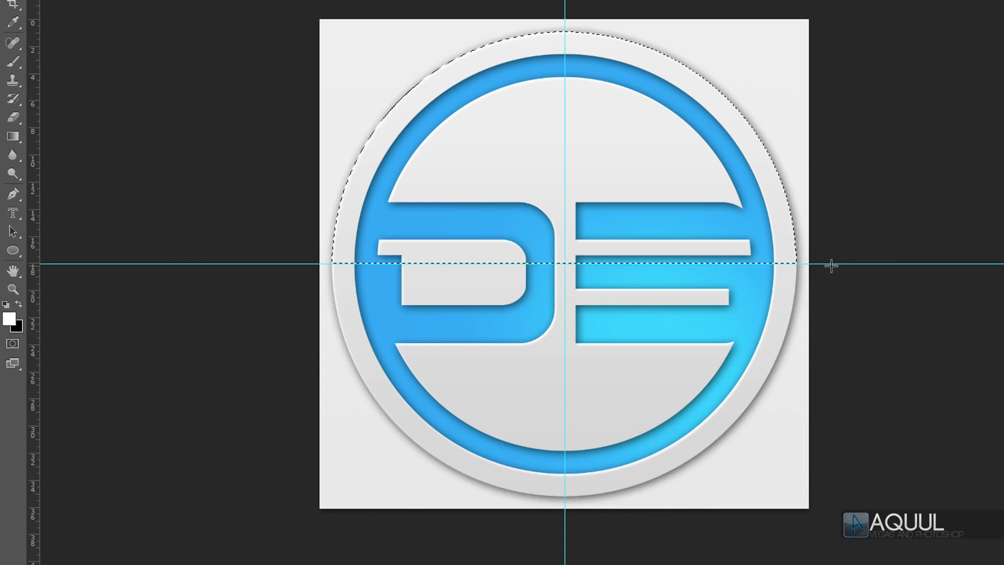
Fill the upper half-circle selection on Layer 2 with white
left_click(9, 320)
left_click(1000, 196)
key("alt+BackSpace")
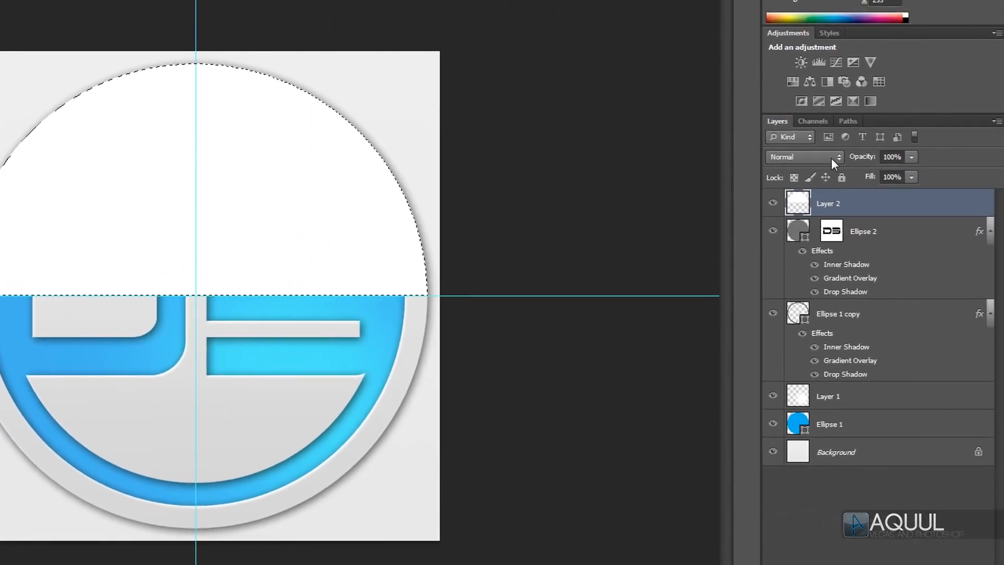
Set Layer 2's blending mode to Screen and its opacity to 20%
left_click(831, 158)
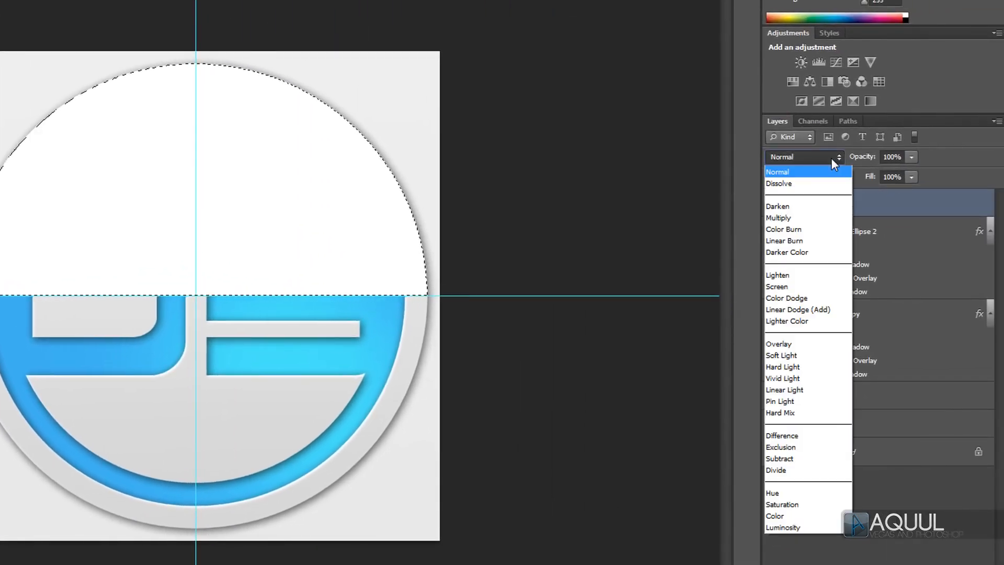
left_click(816, 285)
left_click_drag(870, 156, 810, 176)
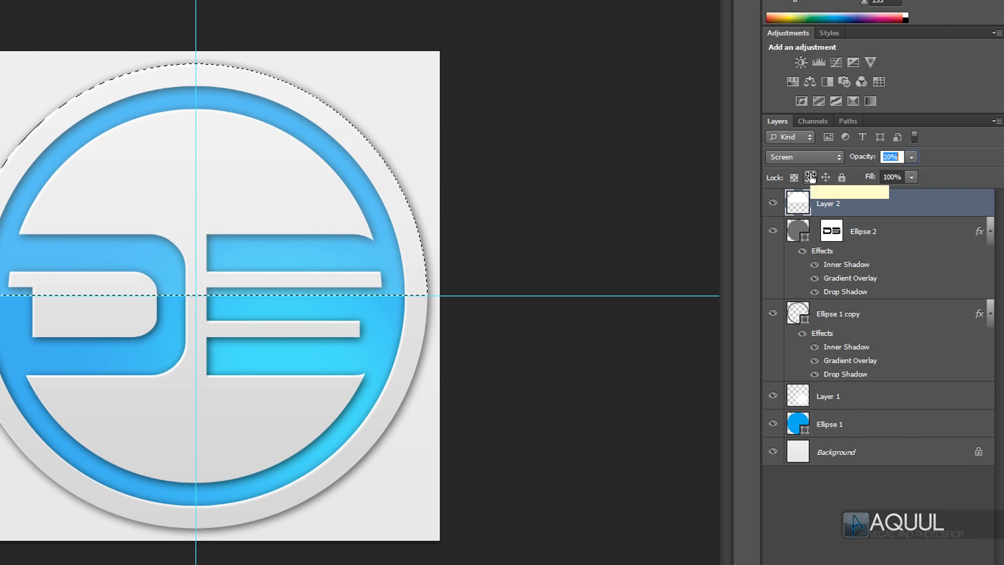
Open the fill color of Ellipse 1 and try out alternatives such as green 47fa00 and orange fa7c00
left_click(799, 426)
double_click(800, 426)
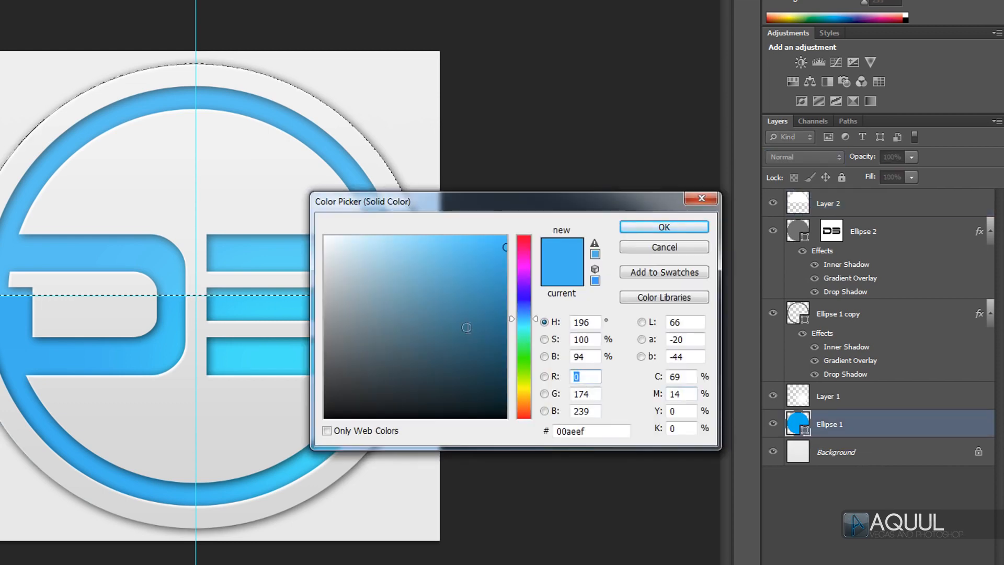
left_click(523, 349)
mouse_move(495, 335)
left_mouse_down()
mouse_move(436, 287)
mouse_move(474, 309)
left_mouse_up()
left_click(525, 249)
left_click(506, 239)
left_click(524, 366)
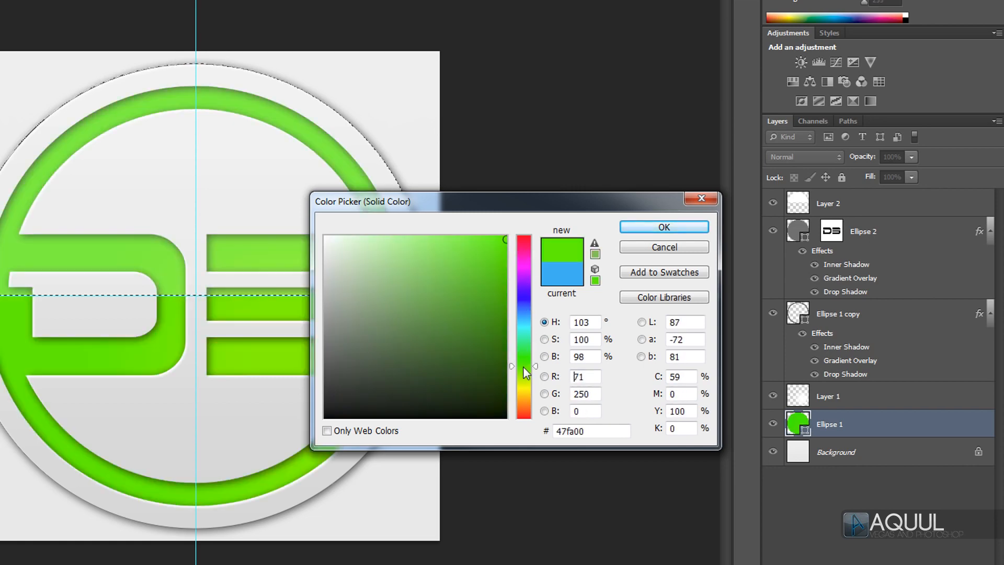
left_click_drag(524, 380, 524, 404)
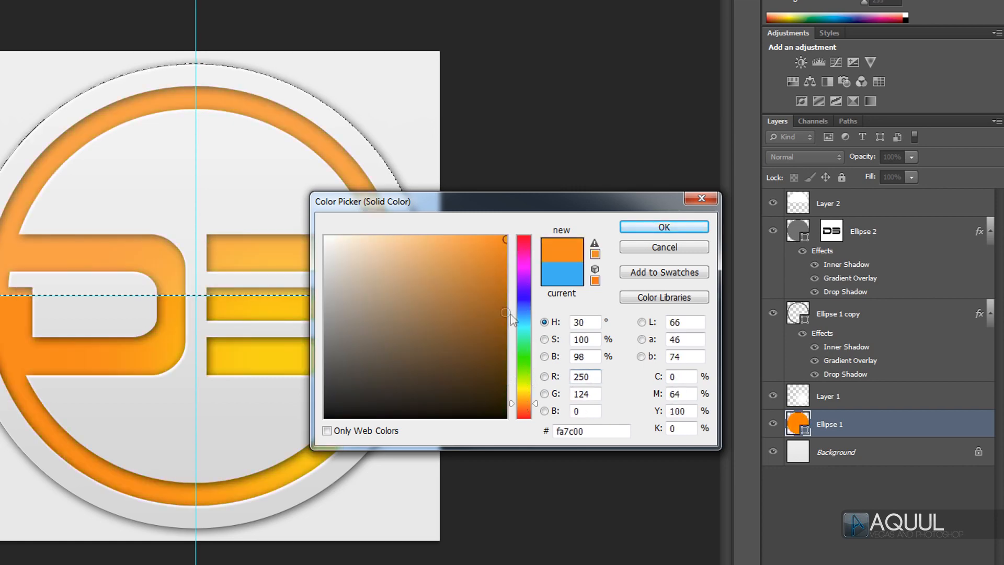
Set the fill color of Ellipse 1 to the bright blue 0bbbf4
left_click_drag(528, 335, 528, 308)
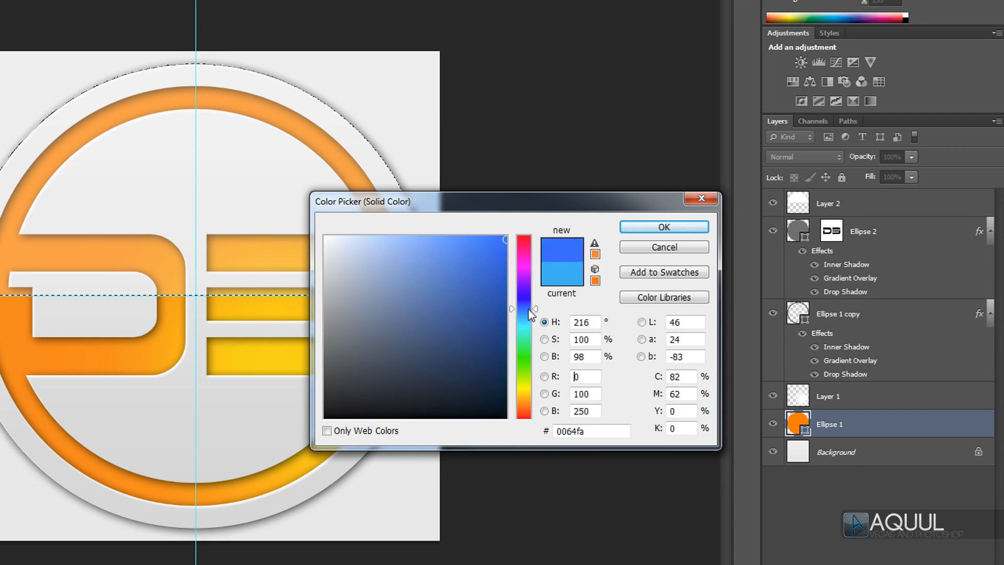
left_click(491, 268)
left_click(519, 320)
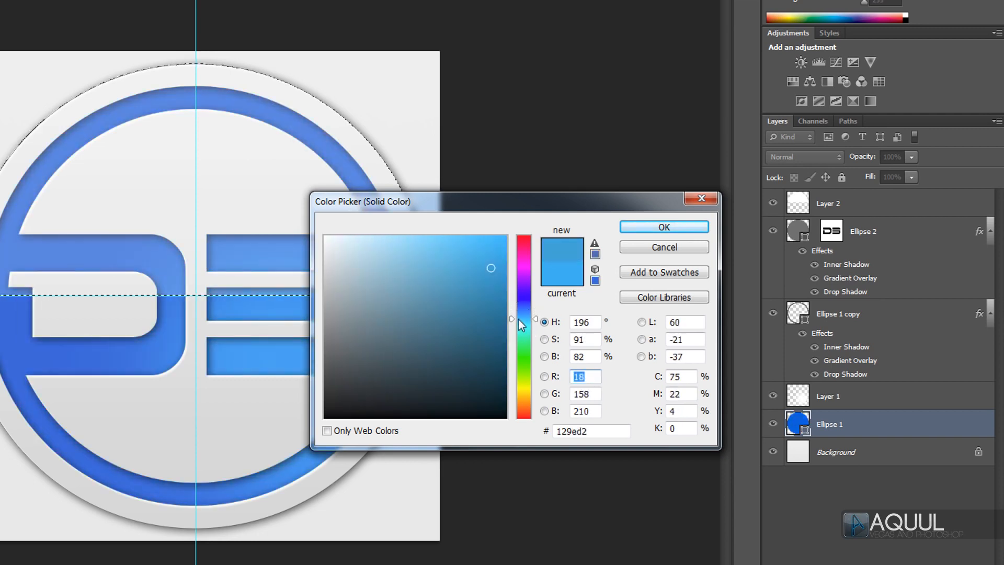
left_click_drag(490, 266, 498, 244)
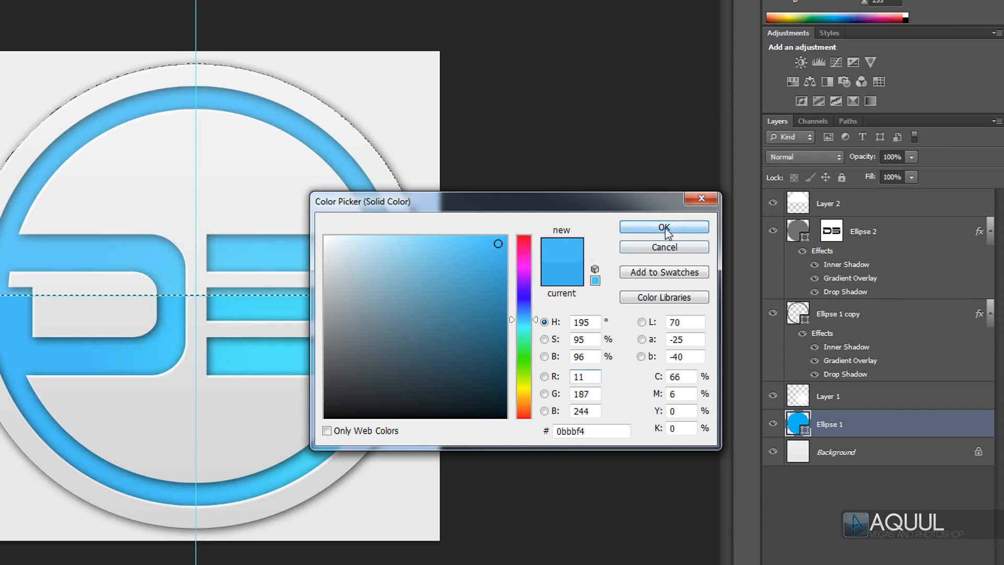
left_click(664, 227)
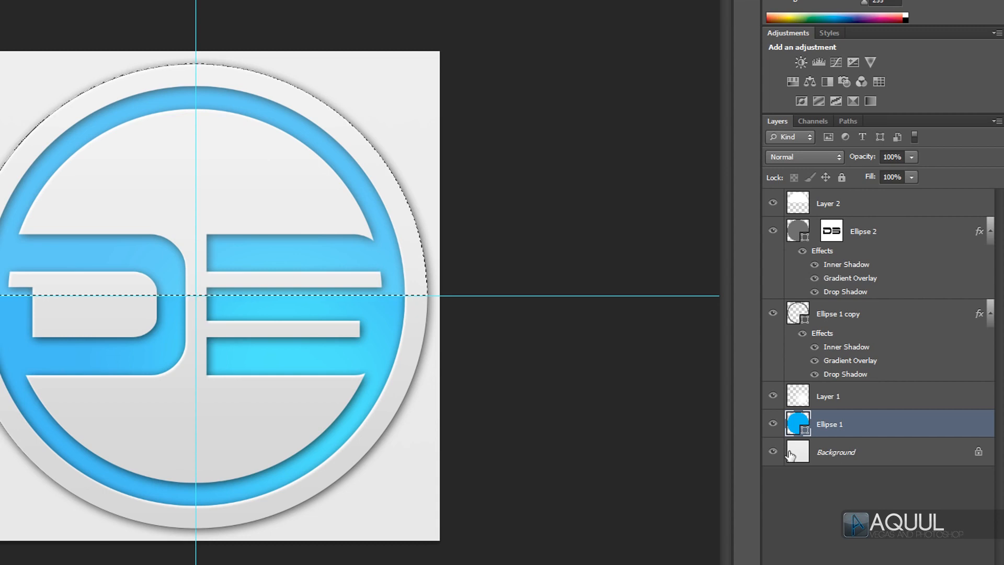
Hide the Background layer and clear the half-circle selection
left_click(771, 452)
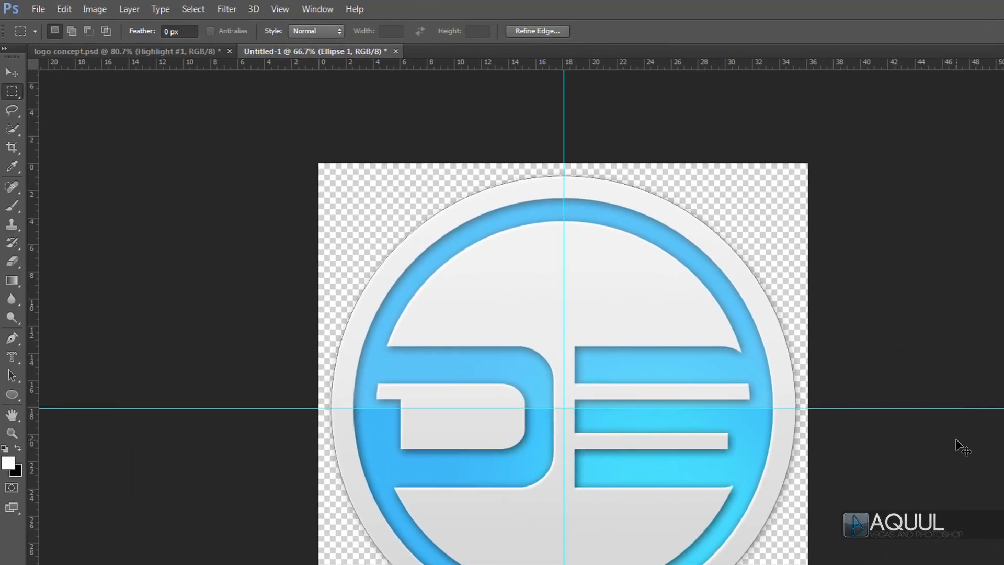
Choose PNG as the save format for the badge and close the save dialog without saving
left_click(37, 10)
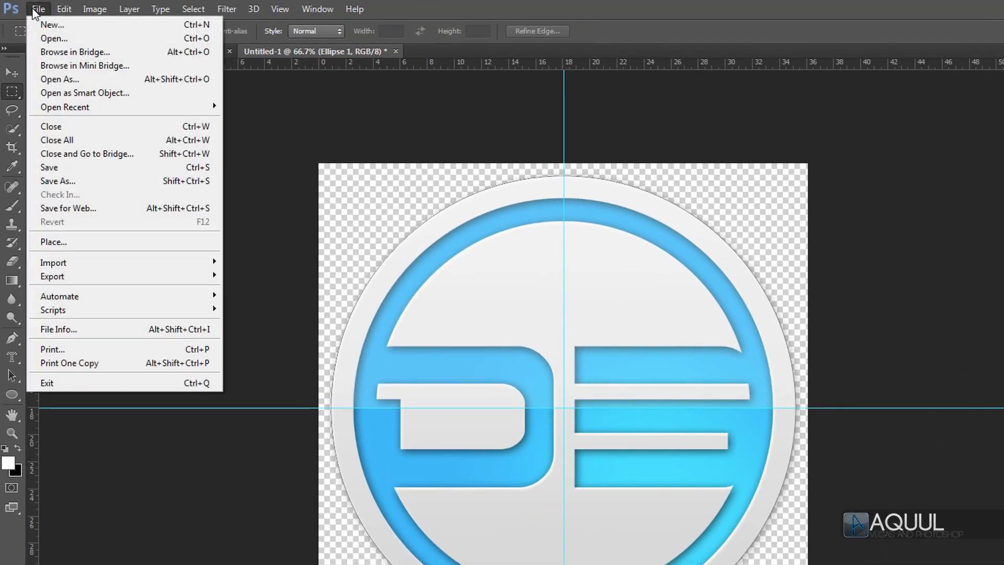
left_click(109, 167)
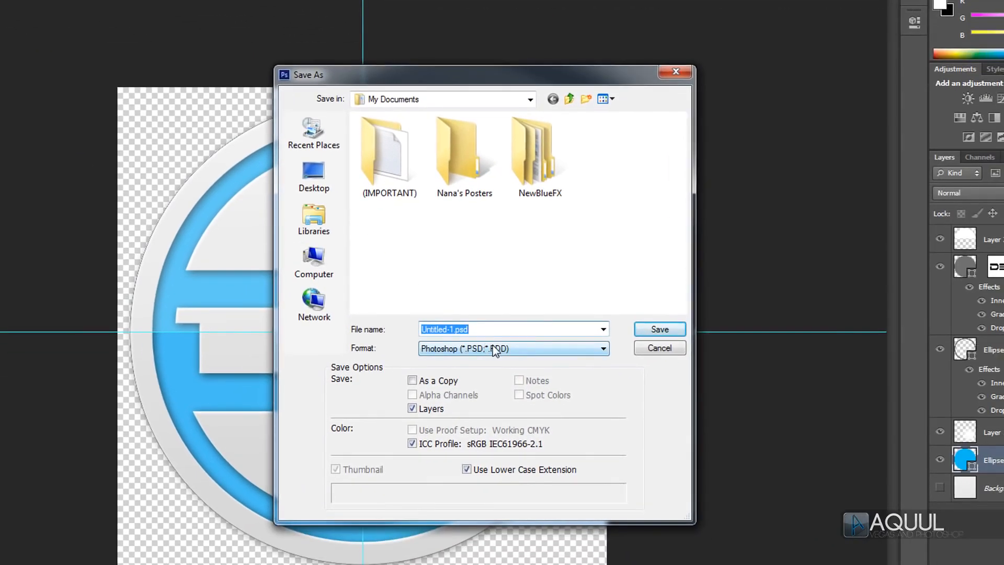
left_click(493, 349)
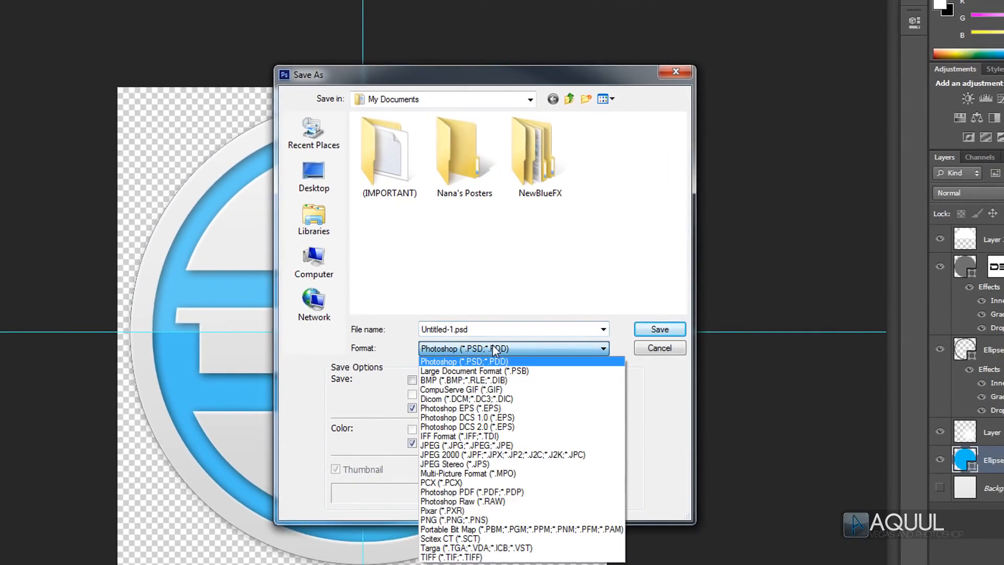
left_click(480, 520)
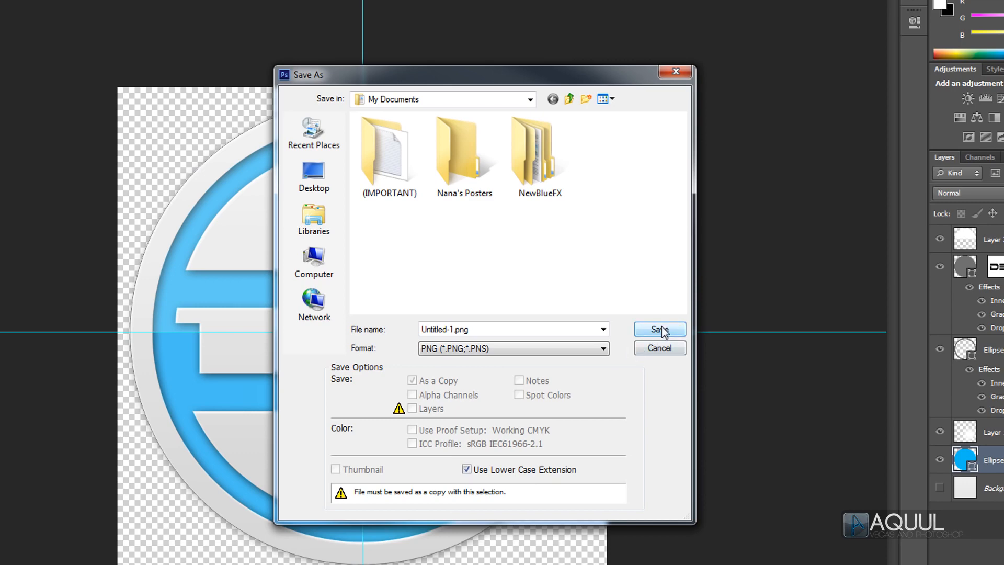
left_click(661, 346)
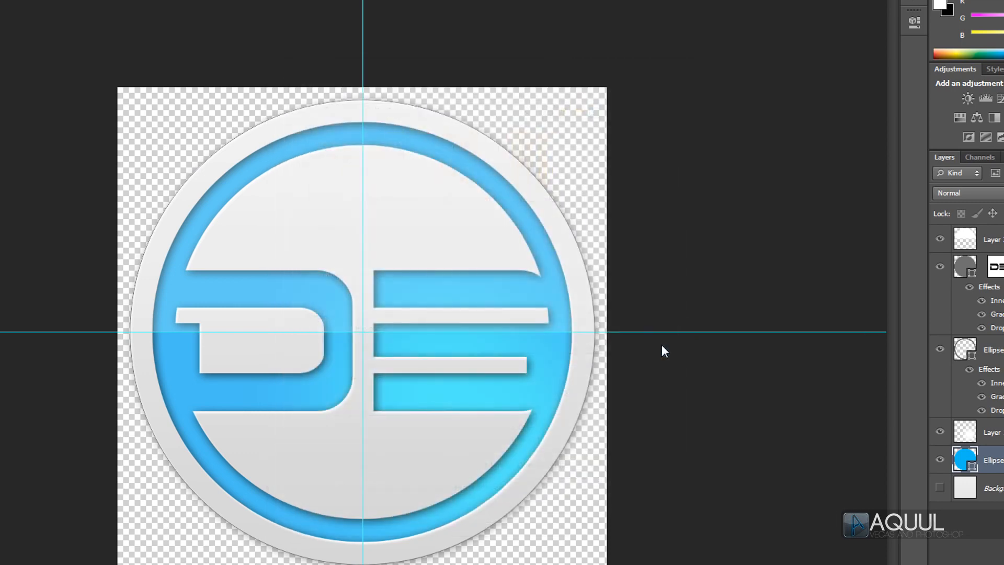